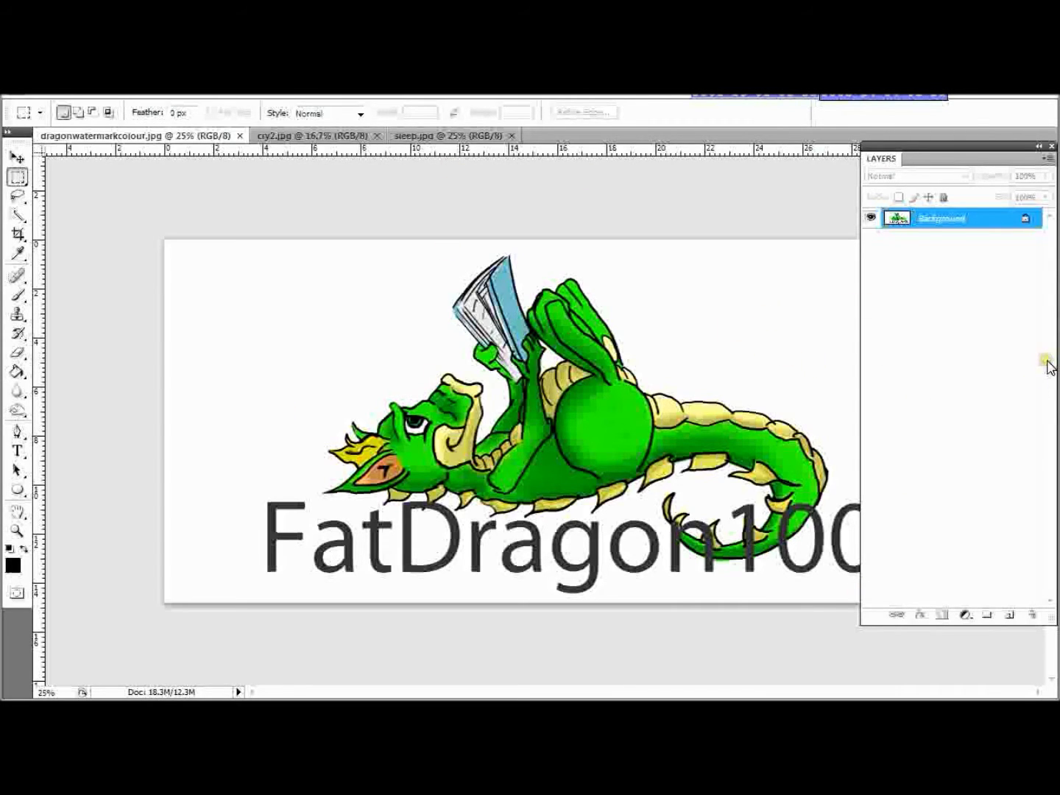
Step: Duplicate the dragon logo's Background layer to create a Background copy layer
right_click(936, 223)
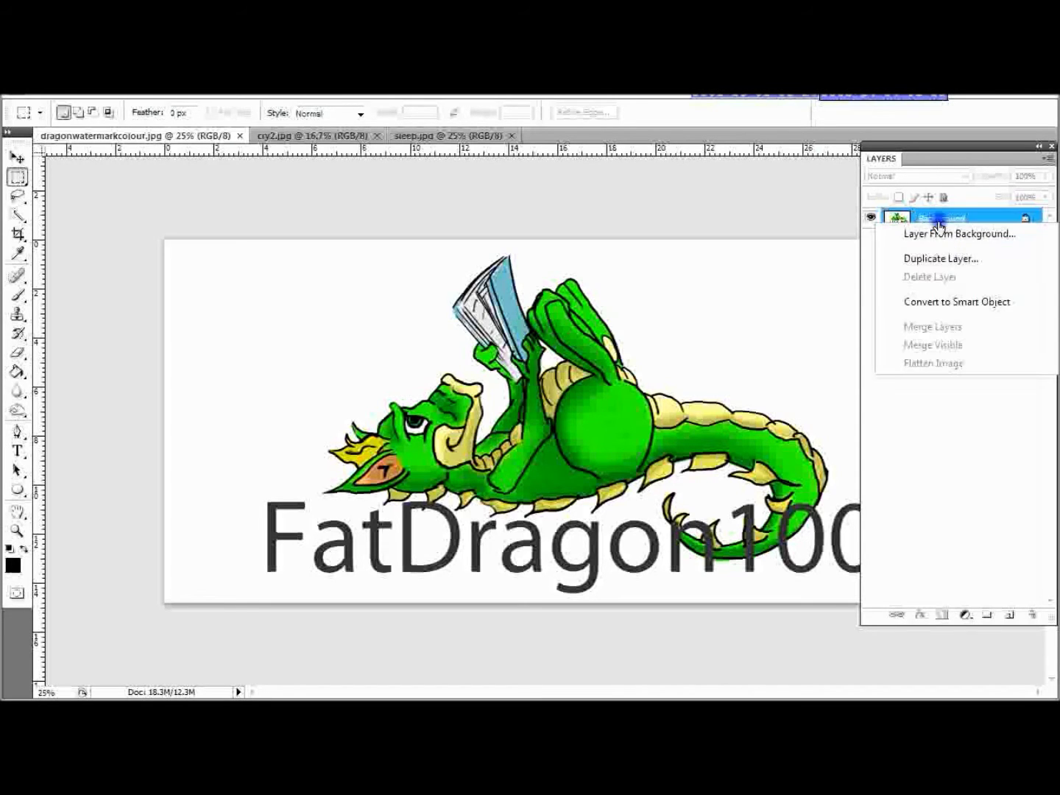
left_click(942, 261)
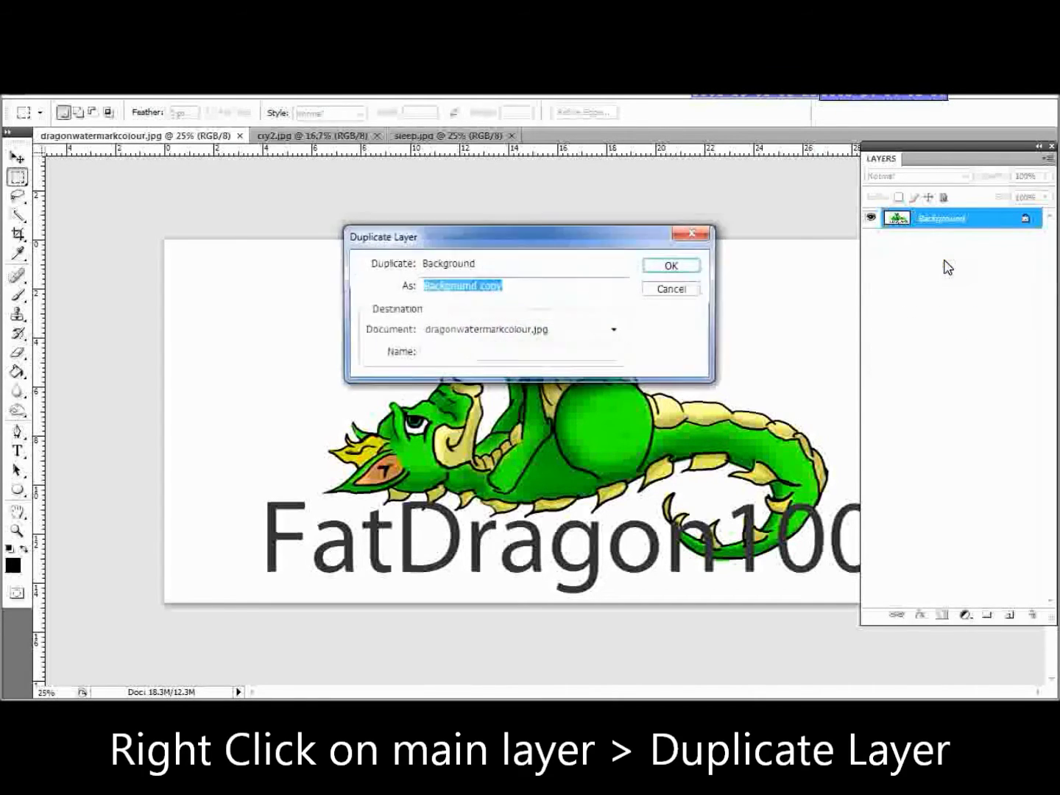
left_click(671, 265)
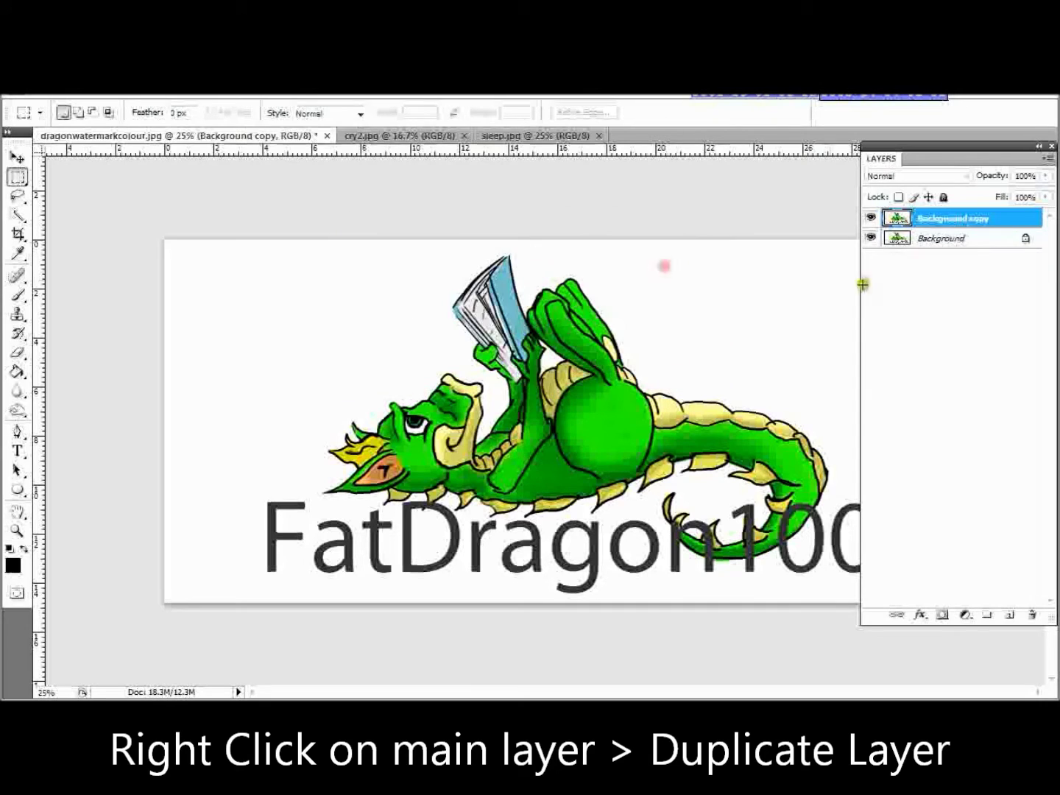
Step: Delete the original Background layer, keeping only Background copy
left_click(932, 243)
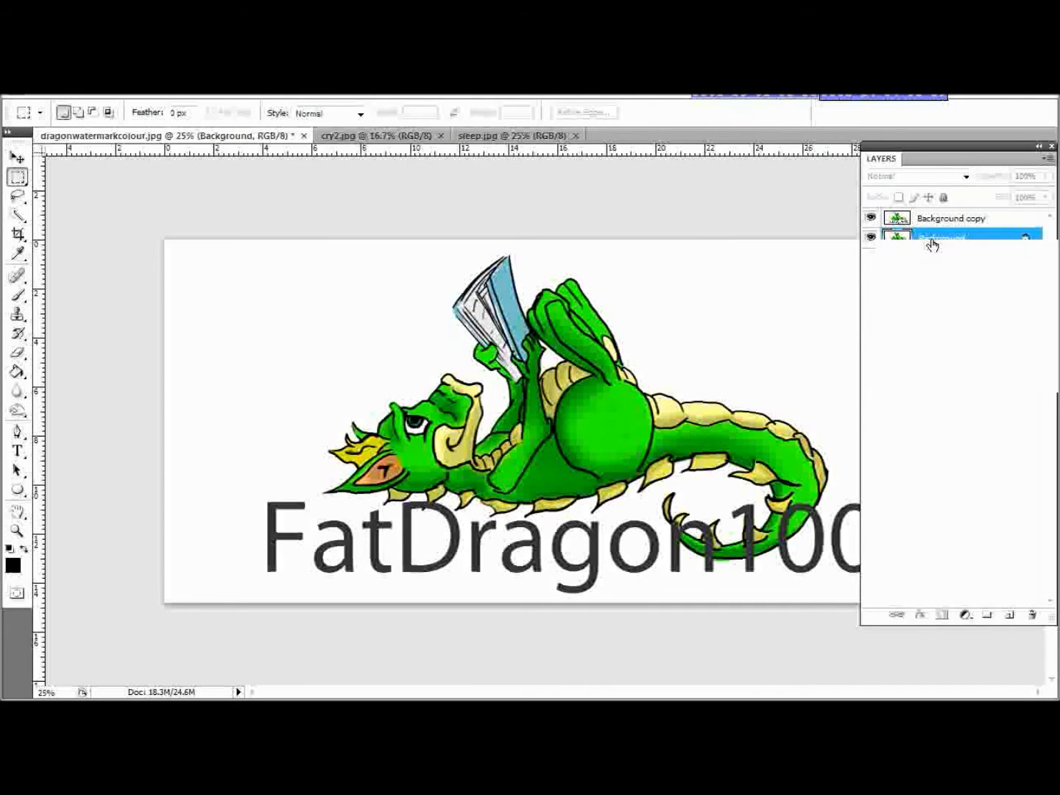
right_click(932, 245)
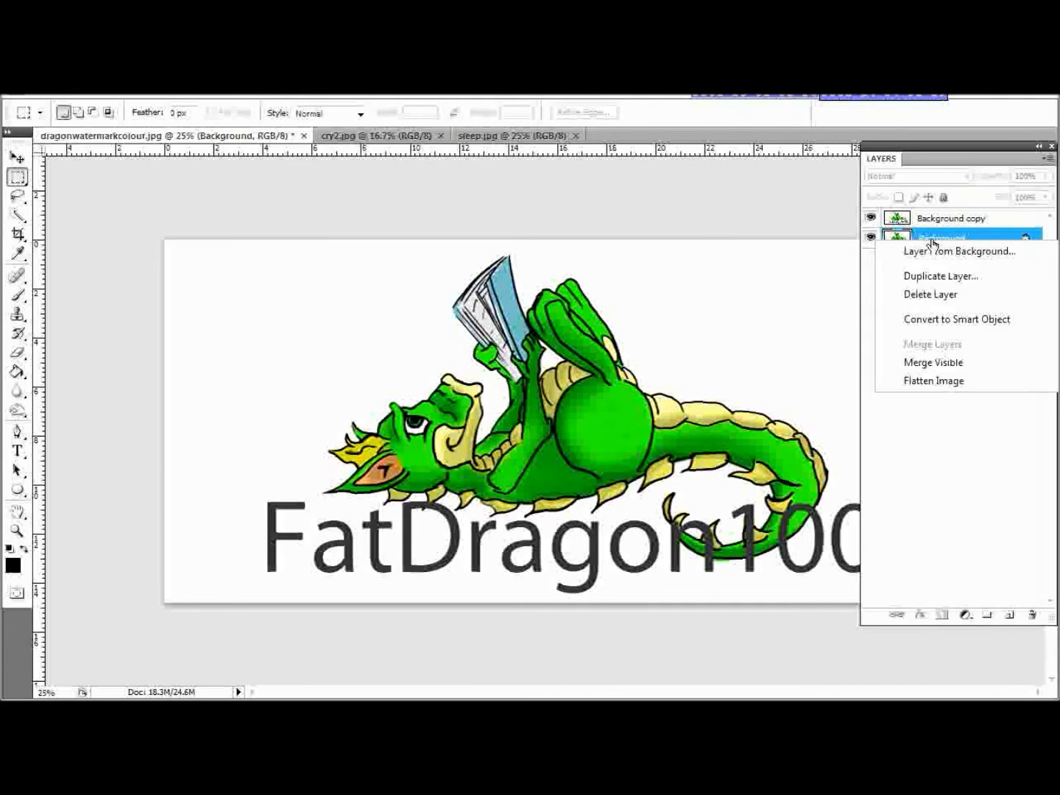
left_click(936, 296)
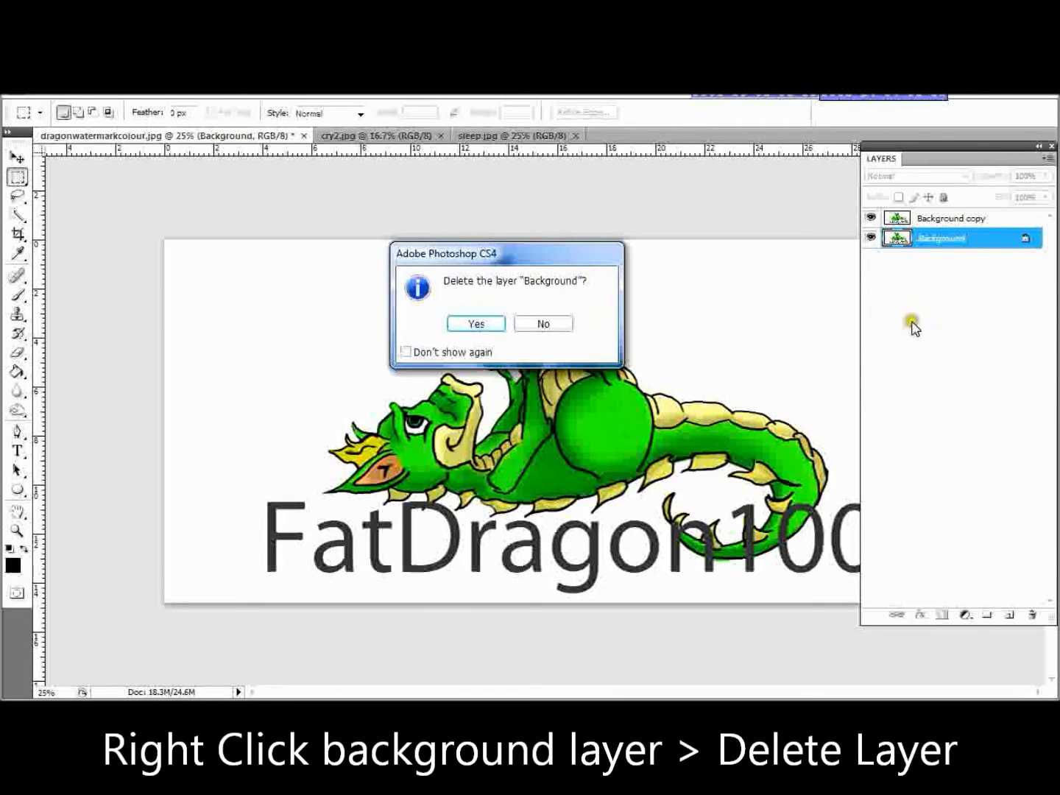
left_click(496, 326)
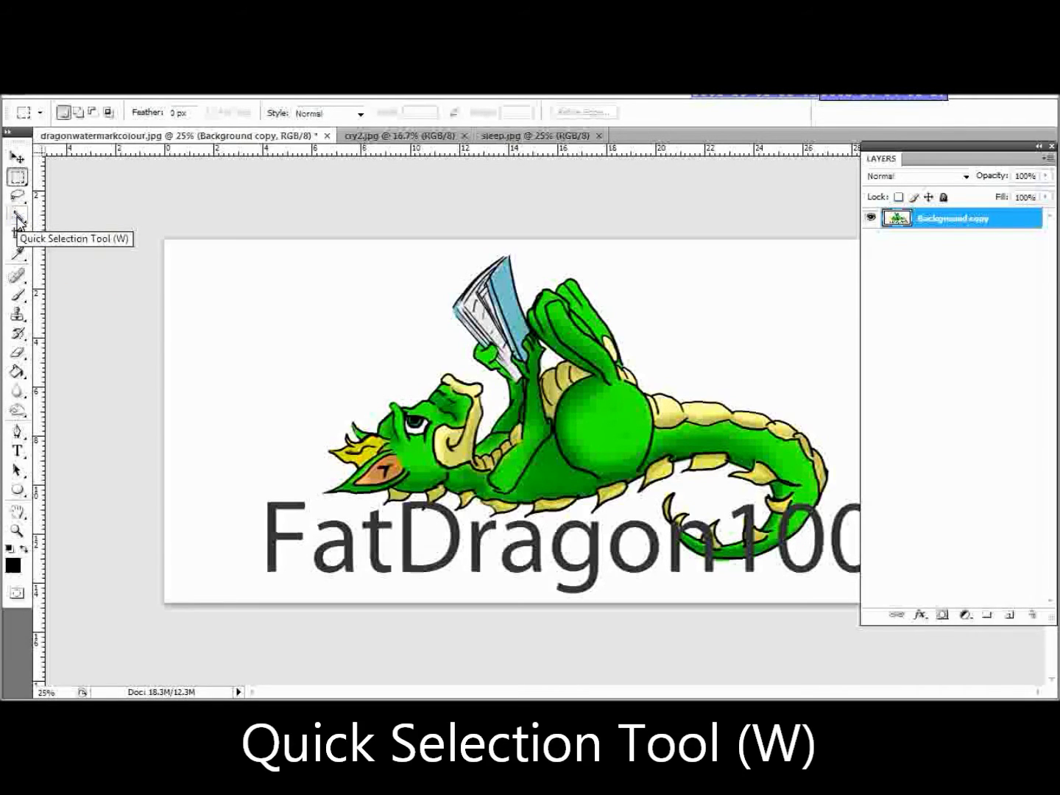
left_click(17, 218)
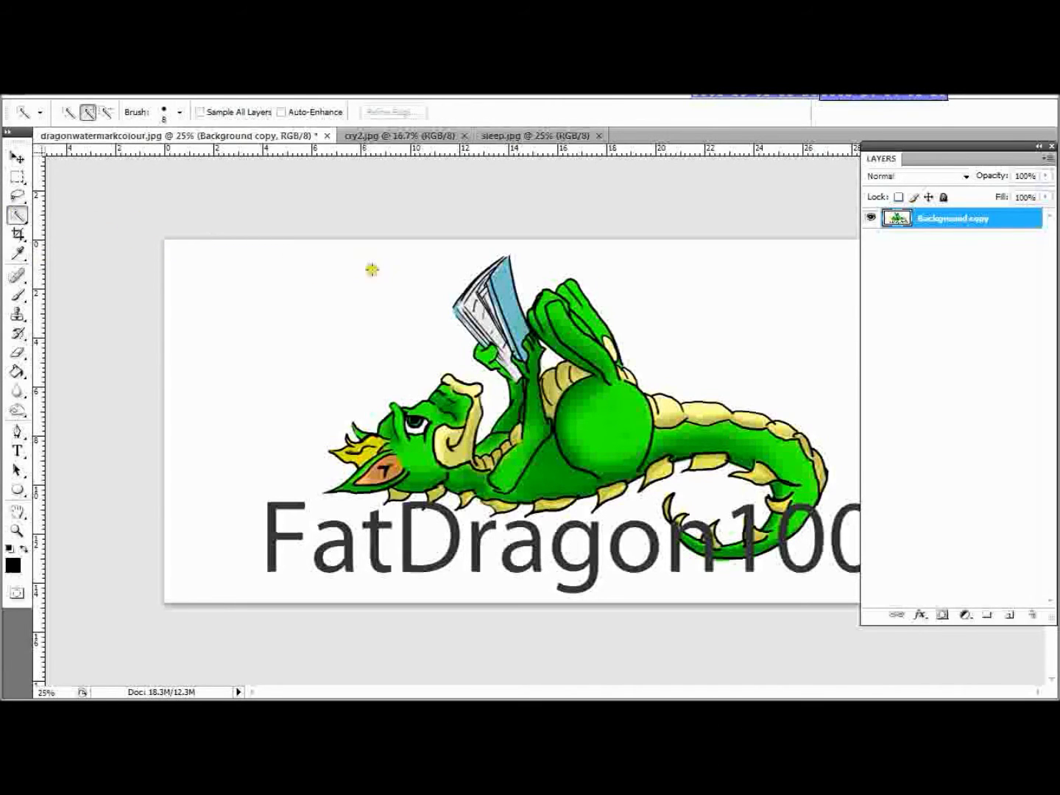
Step: Quick-select the white background along the left side, the top and the tail
left_click(334, 278)
mouse_move(334, 278)
left_mouse_down()
mouse_move(292, 331)
mouse_move(222, 383)
mouse_move(232, 421)
left_mouse_up()
mouse_move(577, 241)
left_mouse_down()
mouse_move(522, 247)
mouse_move(763, 272)
mouse_move(838, 301)
mouse_move(464, 508)
mouse_move(447, 500)
mouse_move(430, 511)
mouse_move(607, 516)
left_mouse_up()
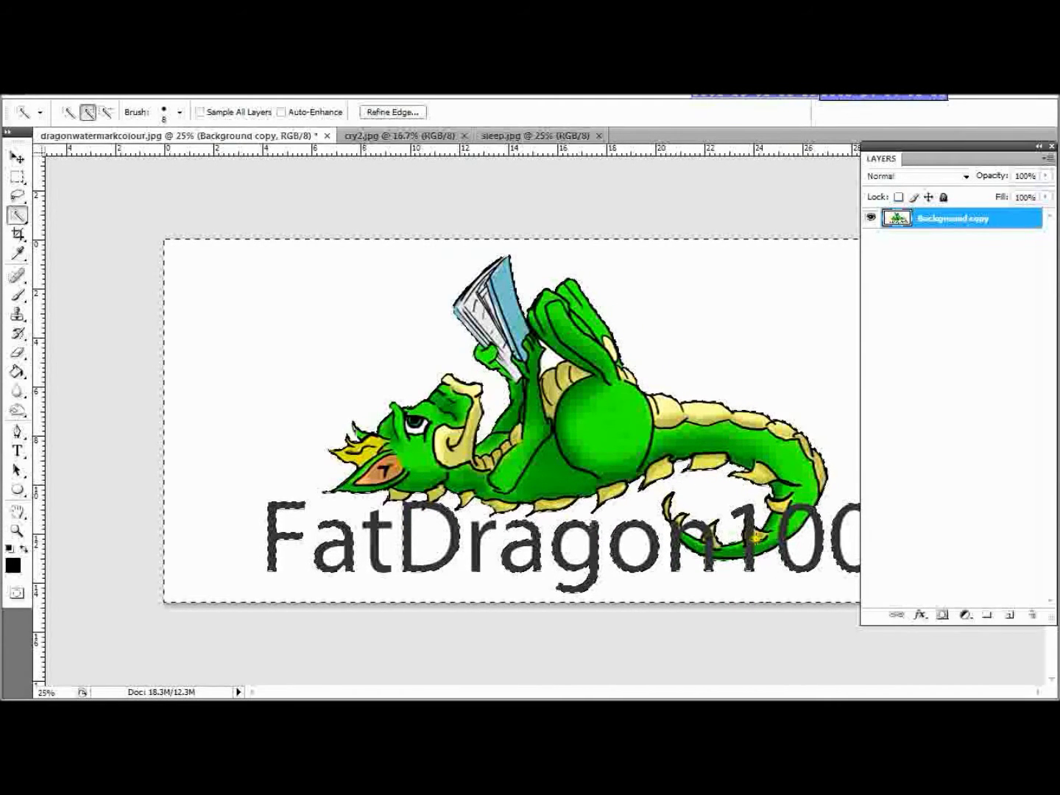
mouse_move(696, 533)
left_mouse_down()
mouse_move(807, 541)
mouse_move(803, 551)
mouse_move(851, 540)
left_mouse_up()
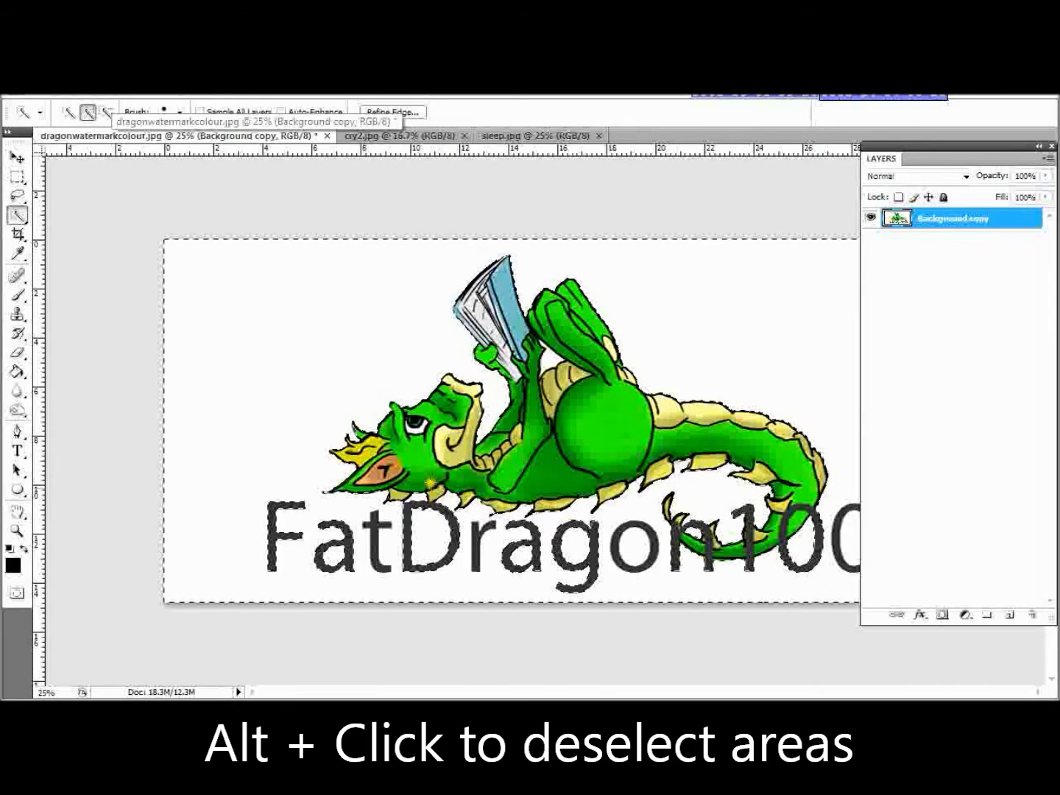
Step: Subtract the 't', the 'o' and the final '0' of FatDragon100 from the selection
key("alt")
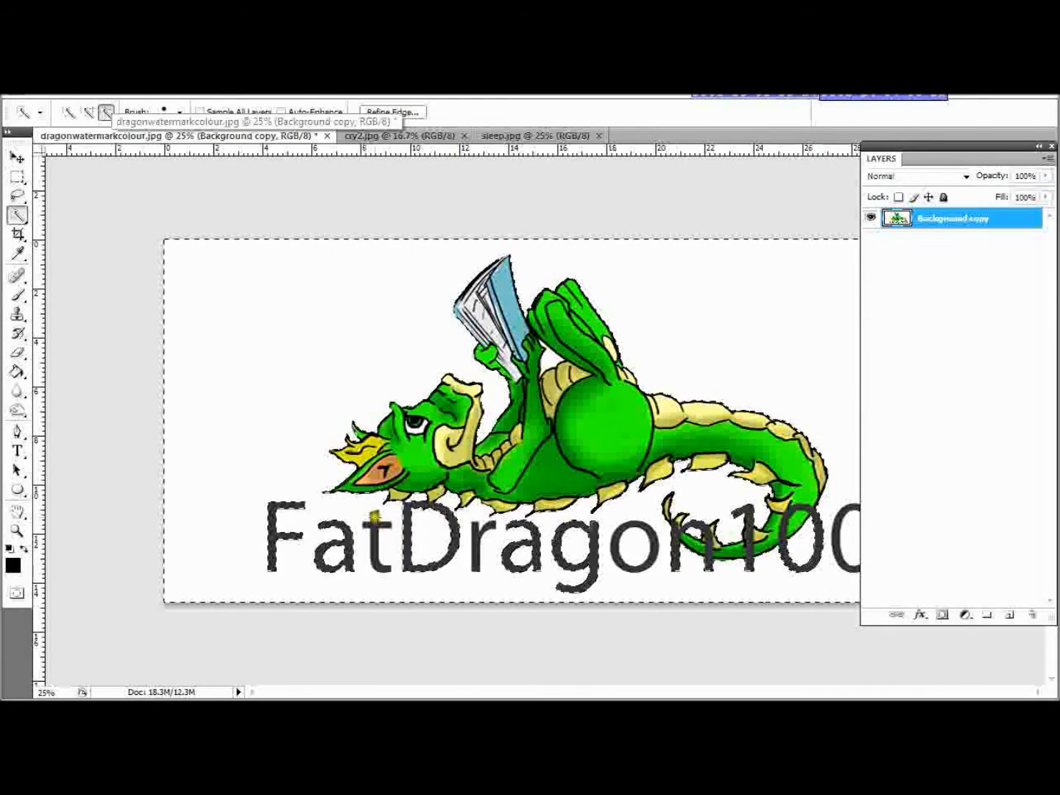
mouse_move(385, 544)
left_mouse_down()
mouse_move(371, 542)
mouse_move(471, 524)
left_mouse_up()
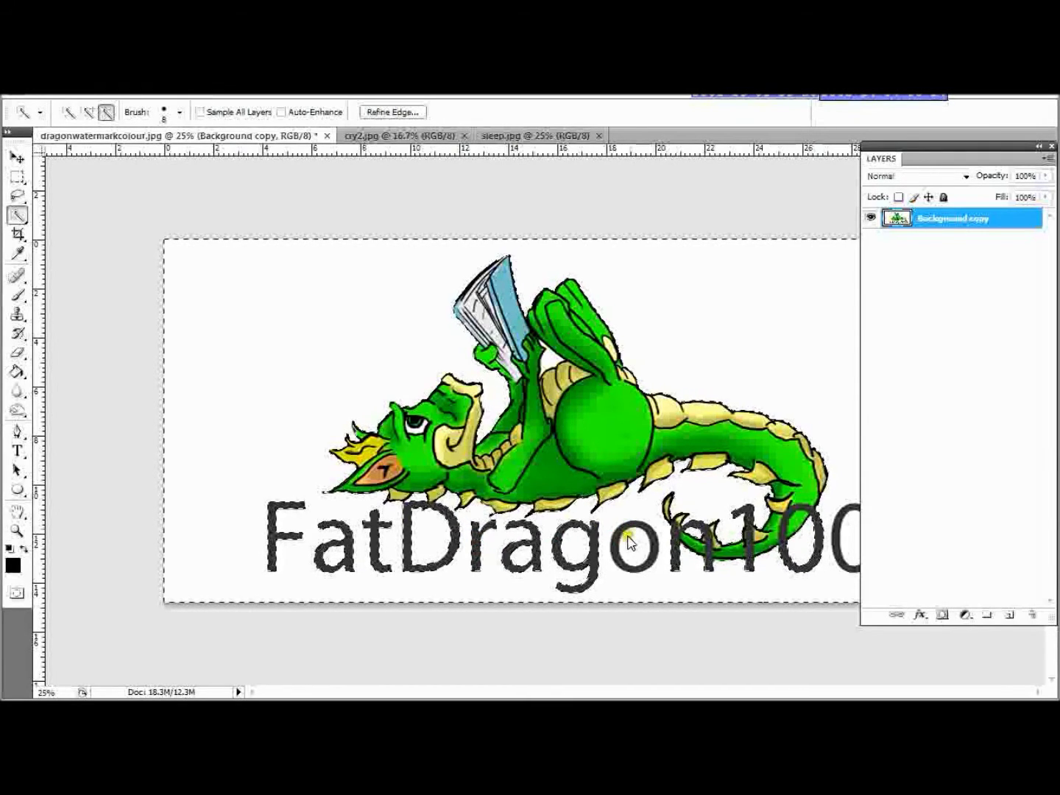
mouse_move(616, 546)
left_mouse_down()
mouse_move(634, 560)
mouse_move(801, 551)
left_mouse_up()
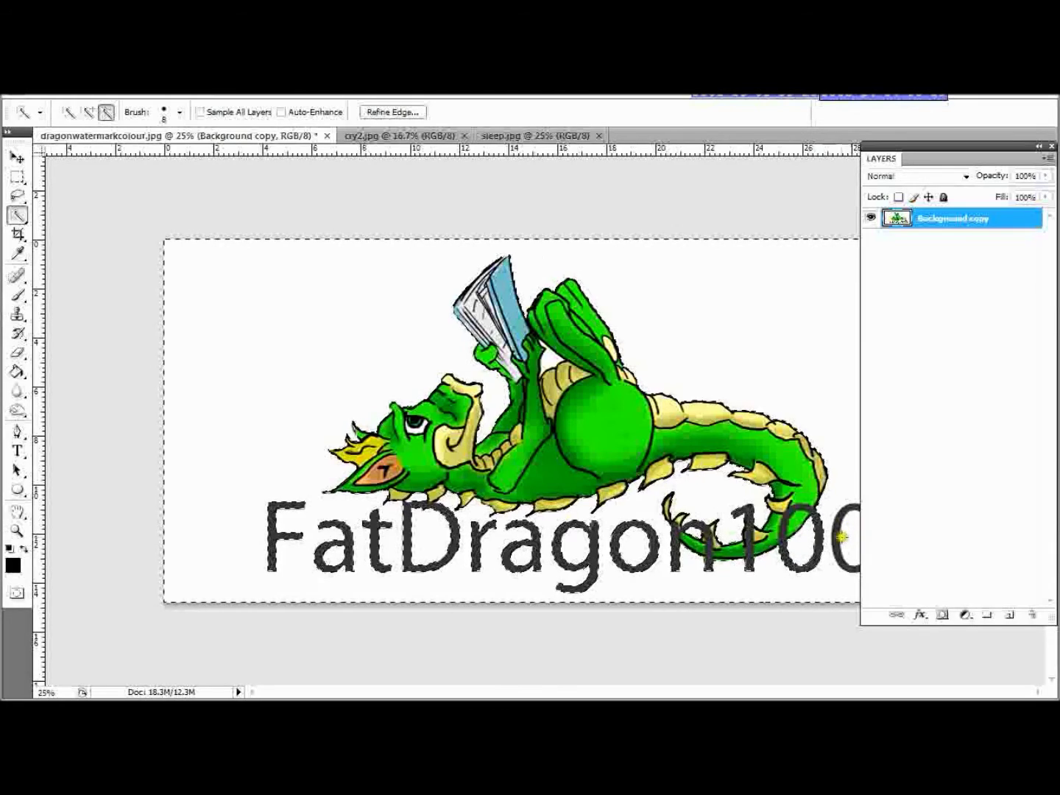
mouse_move(836, 551)
left_mouse_down()
mouse_move(850, 564)
mouse_move(819, 627)
left_mouse_up()
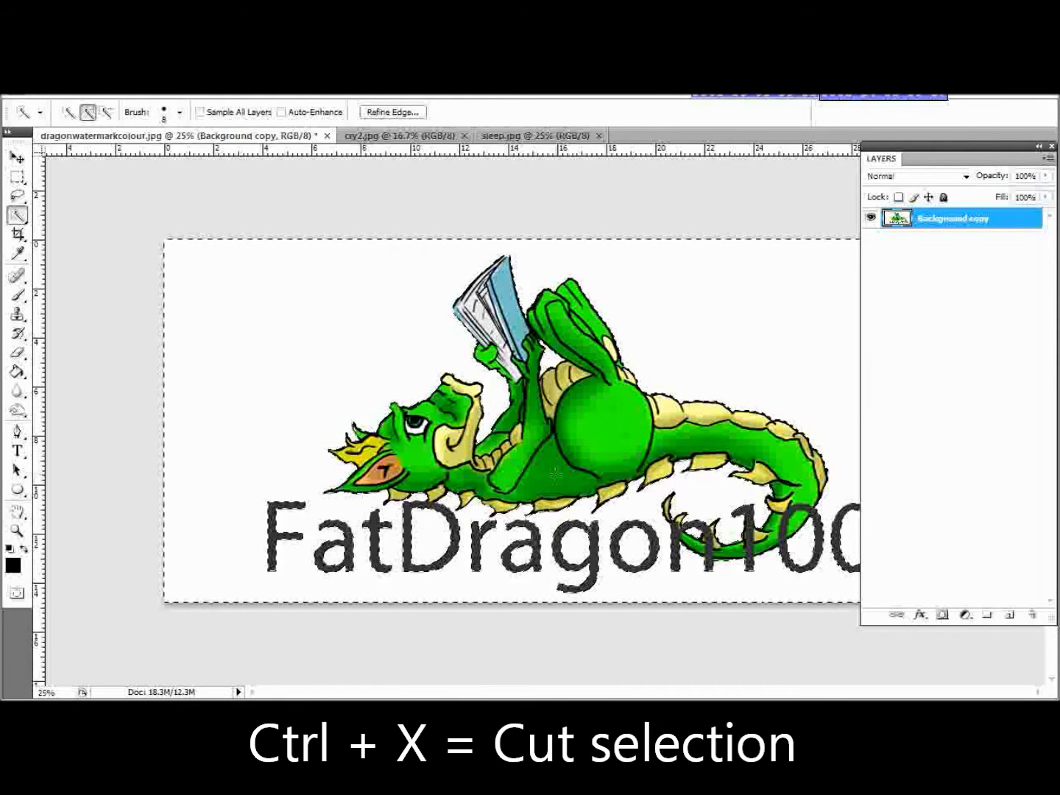
Step: Cut away the selected white background and copy the remaining dragon logo
key("ctrl+x")
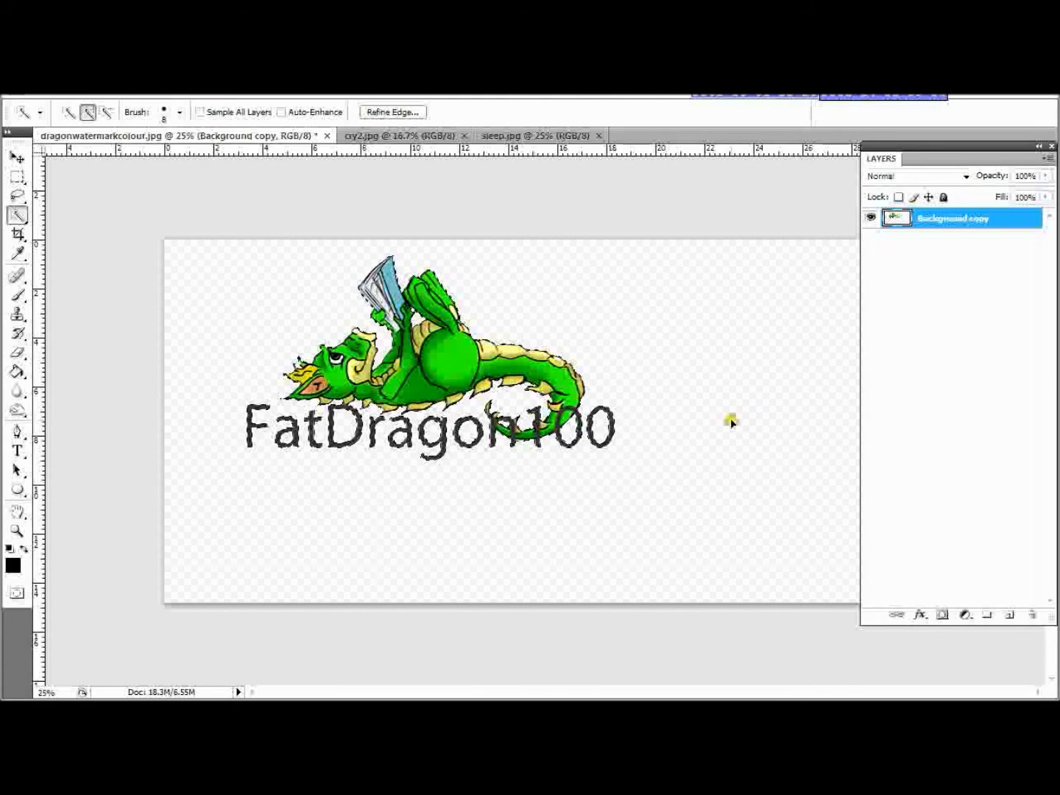
key("ctrl+c")
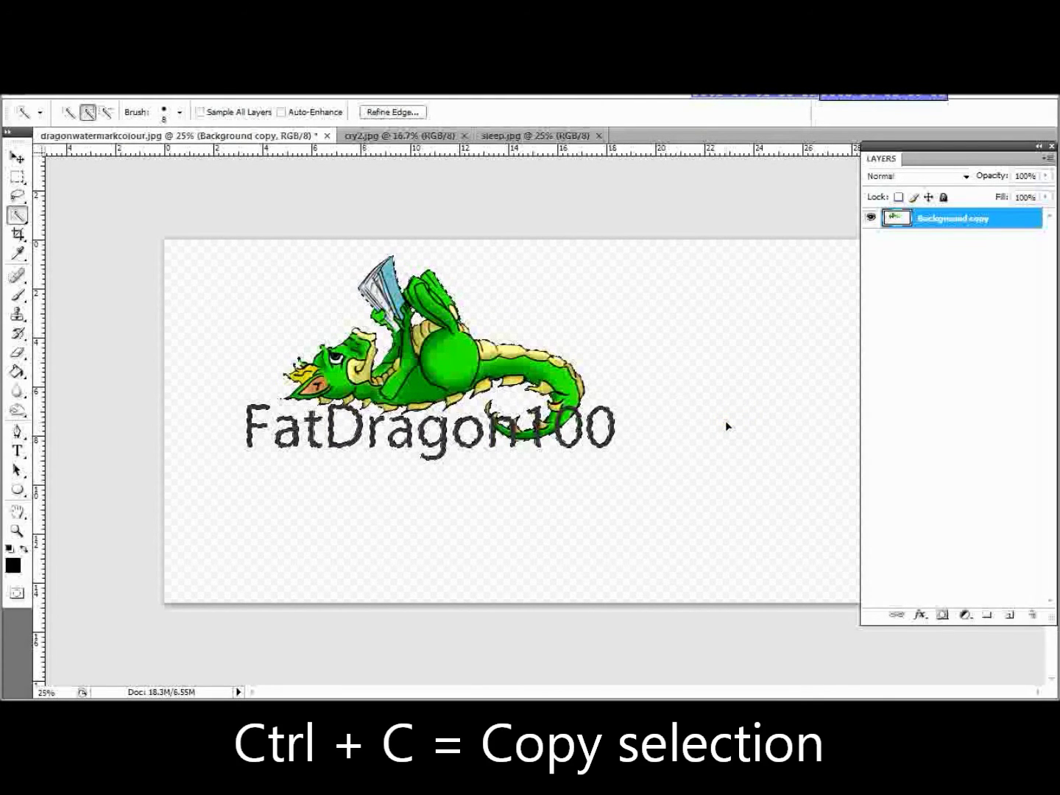
key("ctrl+n")
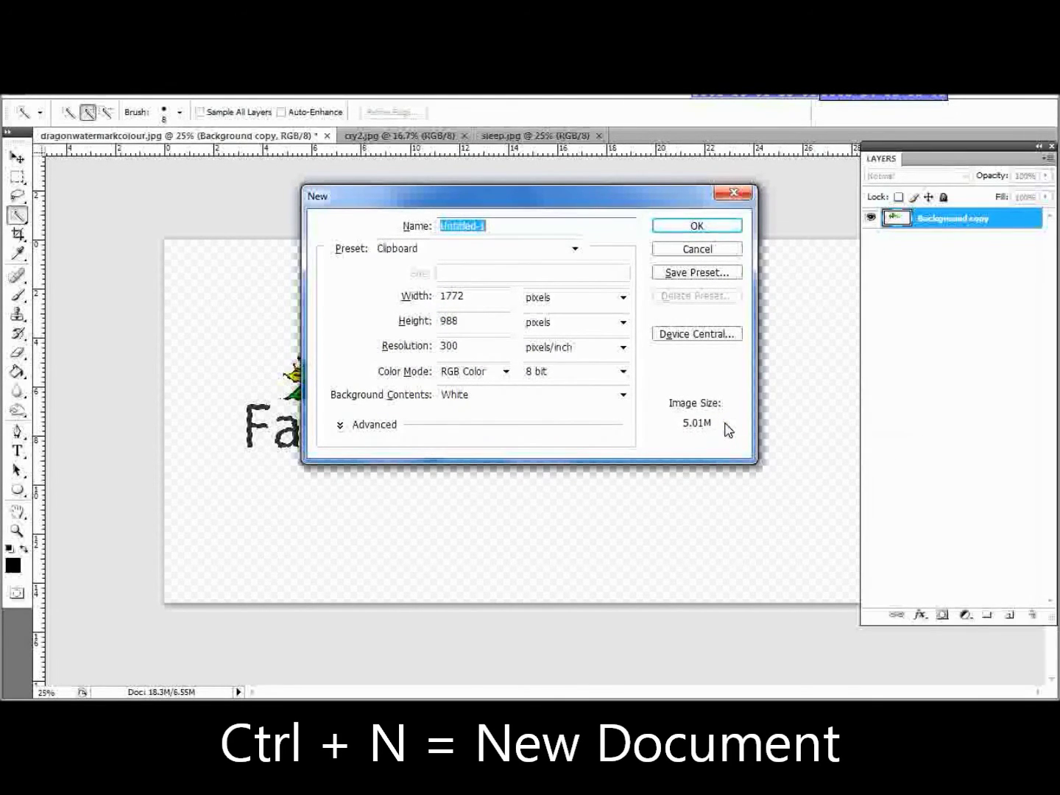
Step: Paste the logo into a new 1772×988 document and delete its white Background layer
key("Return")
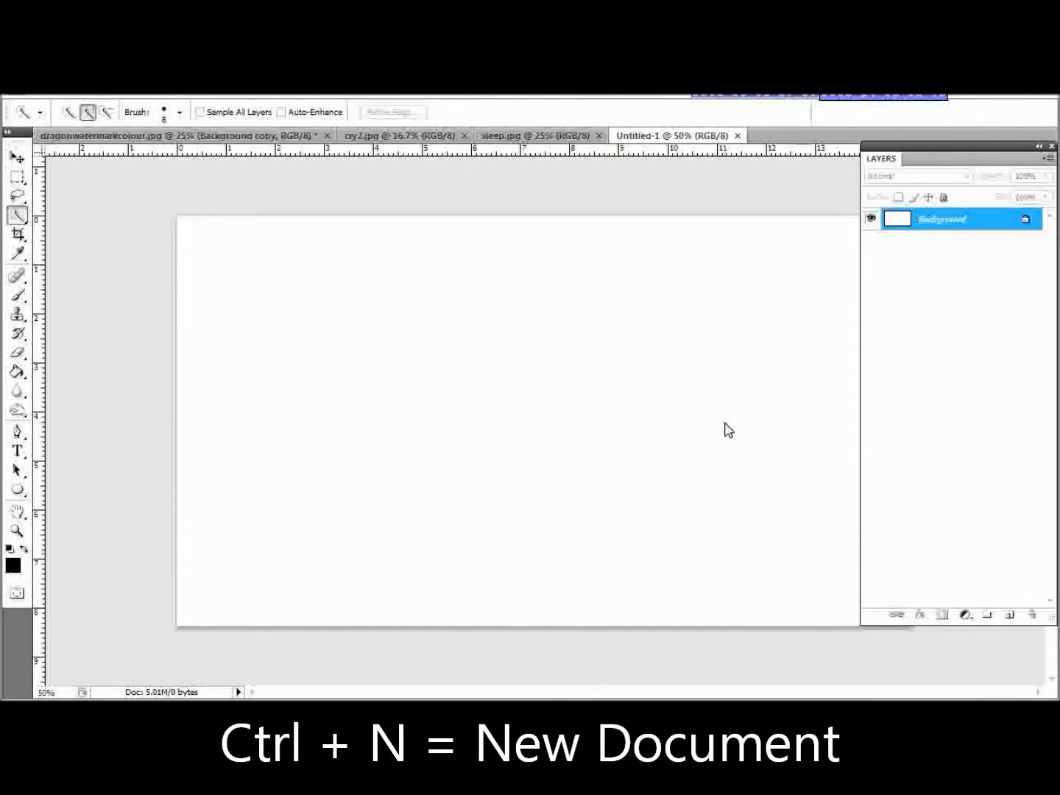
key("ctrl+v")
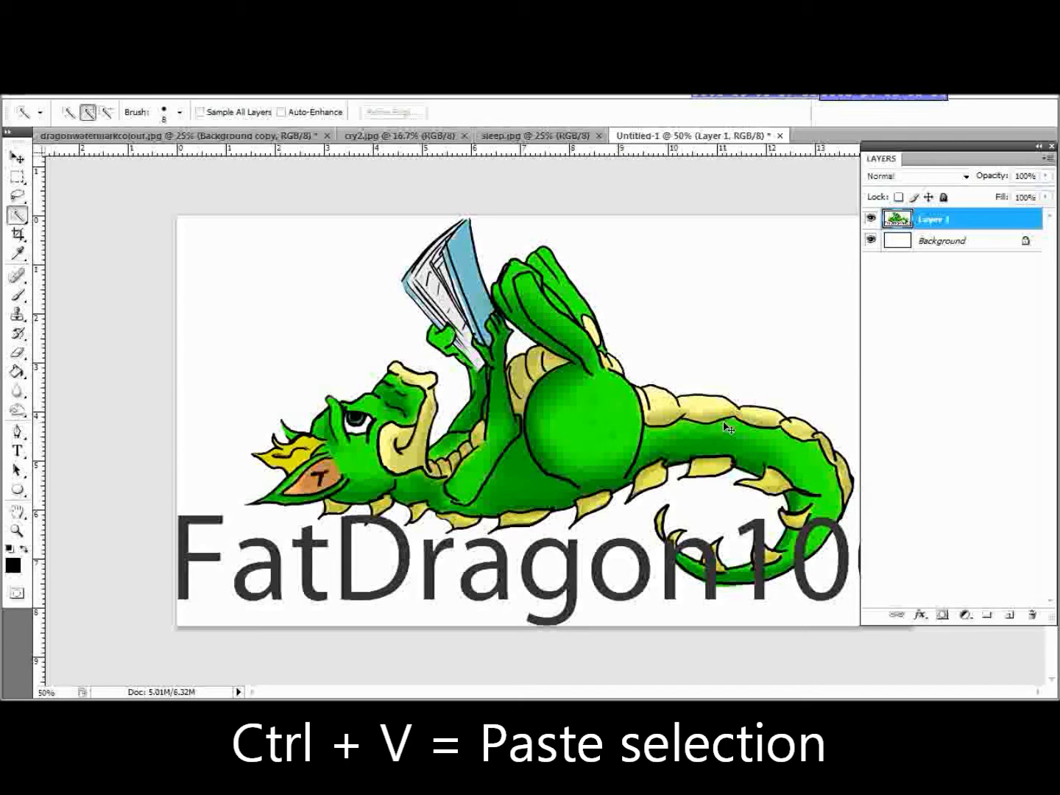
left_click(941, 246)
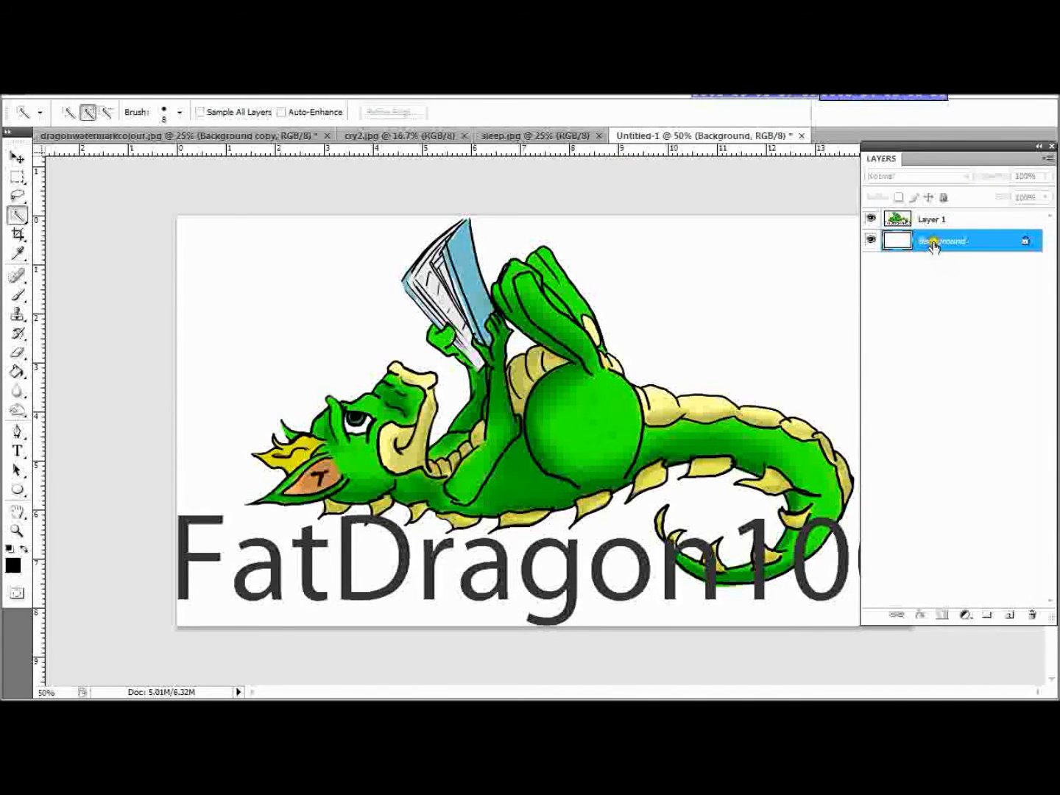
left_click_drag(933, 246, 1034, 620)
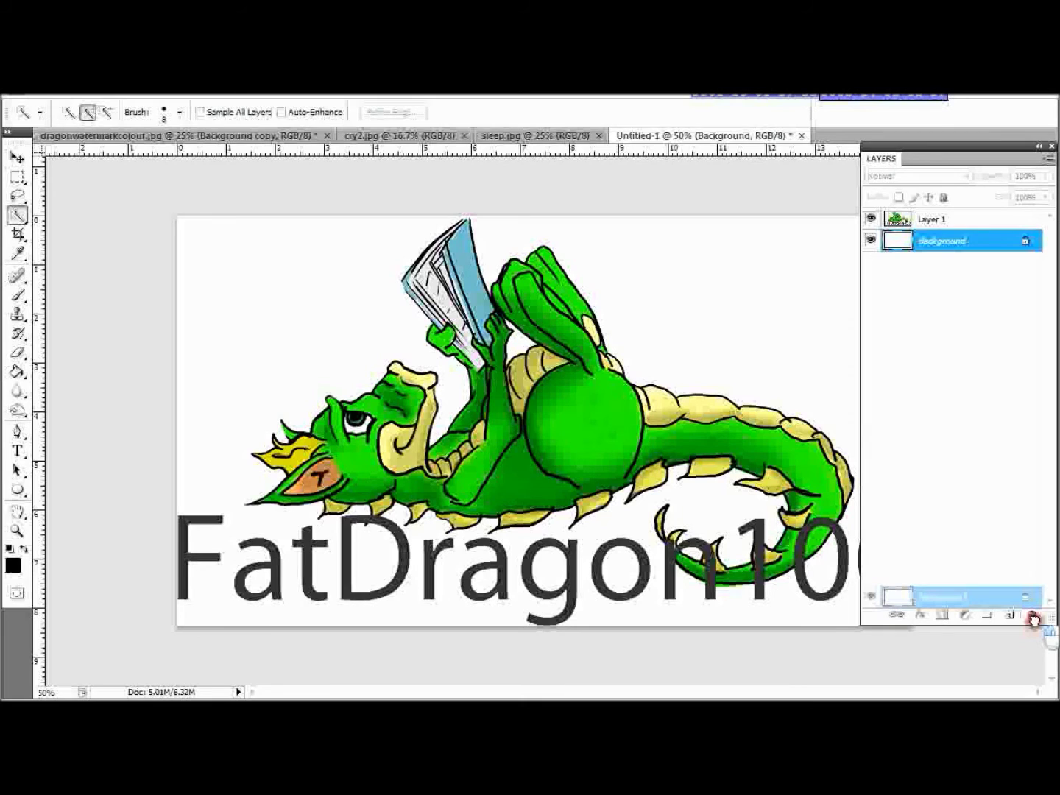
left_click_drag(1033, 620, 1033, 620)
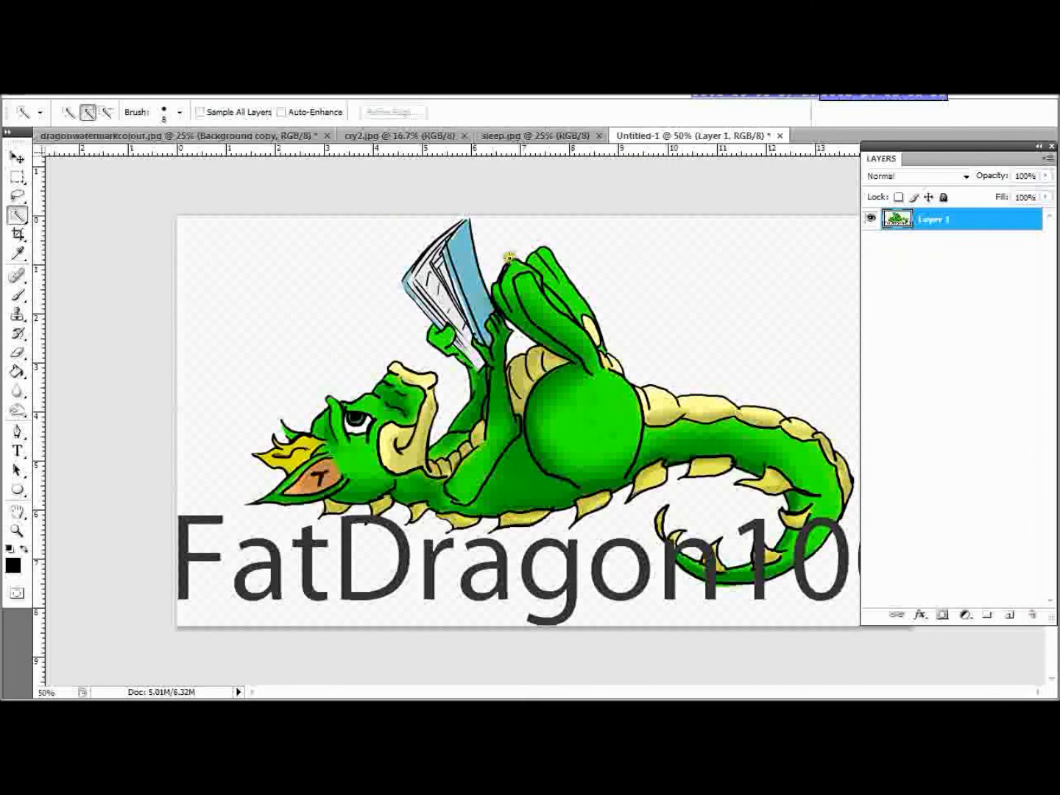
Step: Close dragonwatermarkcolour.jpg without saving its changes
left_click(182, 134)
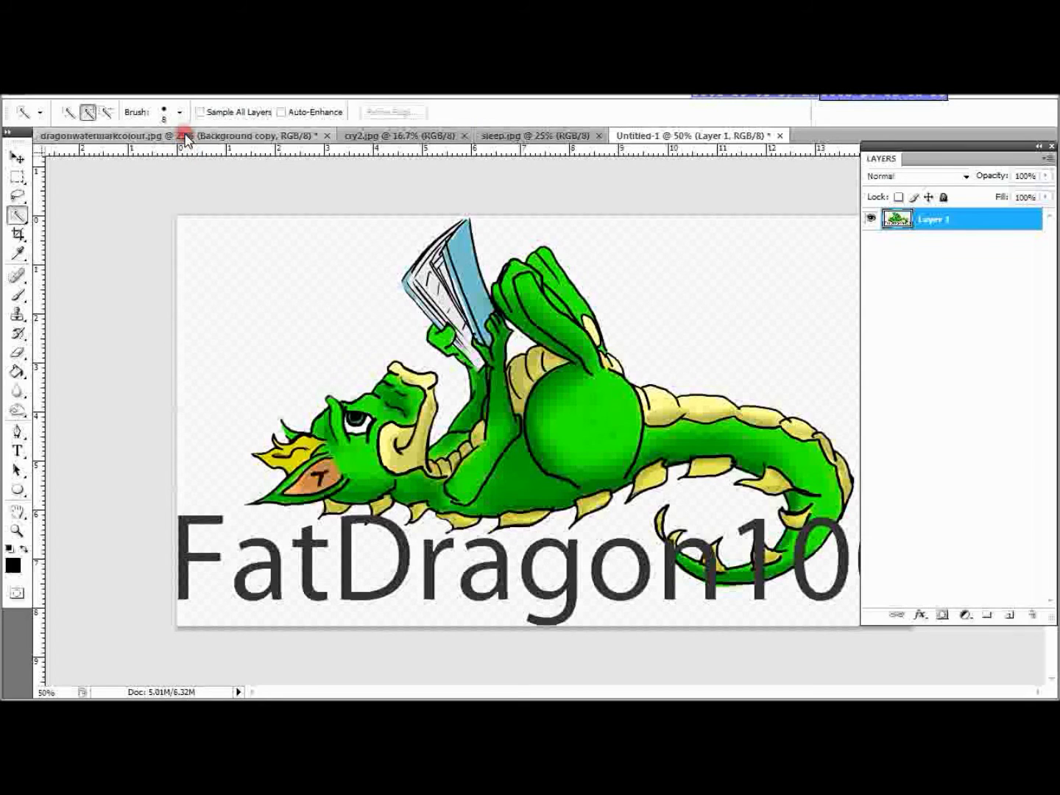
left_click(327, 137)
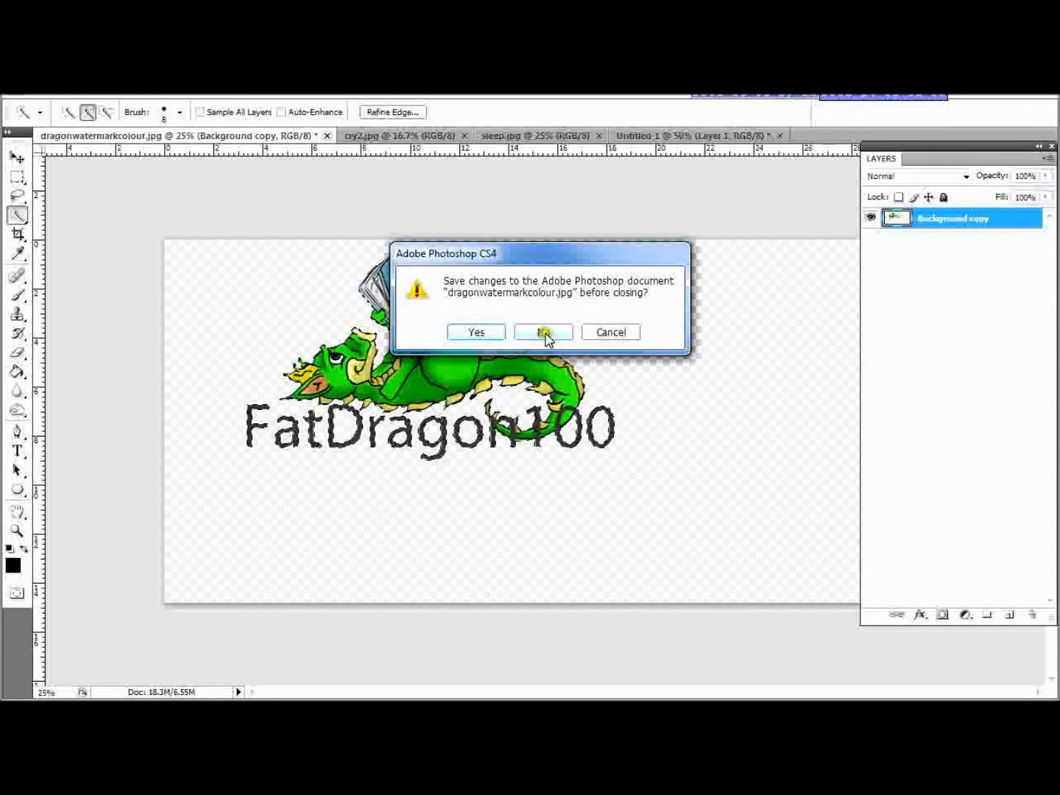
left_click(542, 331)
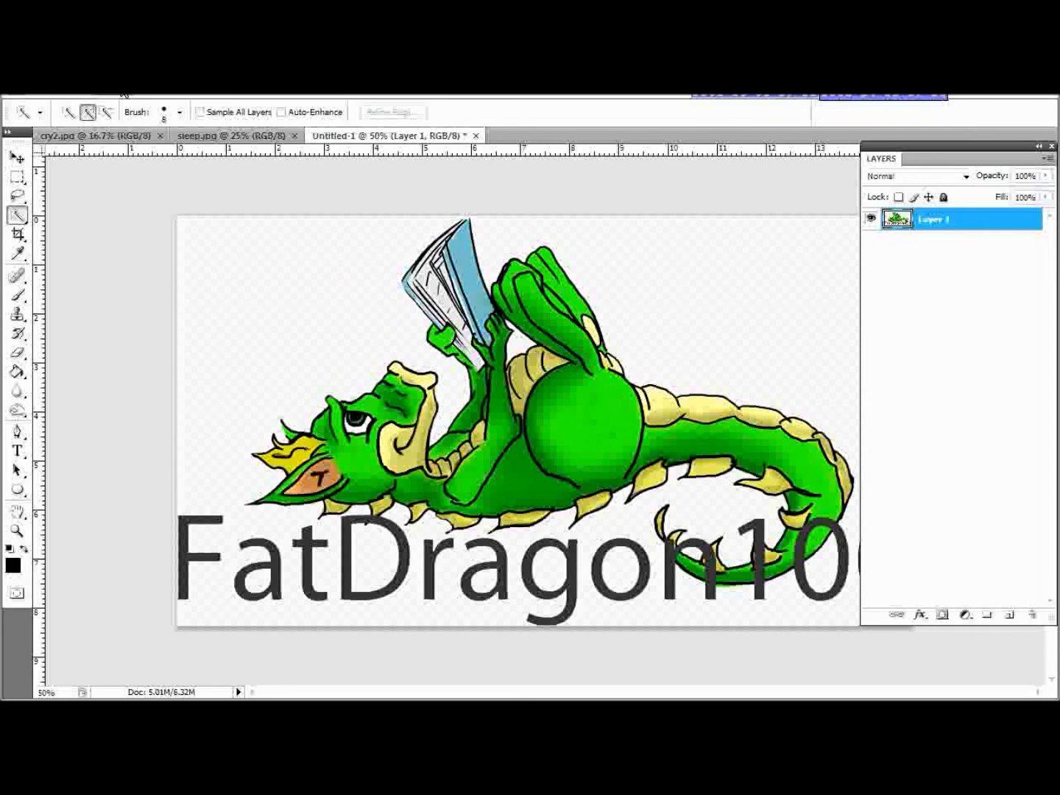
Step: Switch Untitled-1 to Grayscale mode, discarding the colour information
left_click(124, 95)
mouse_move(120, 106)
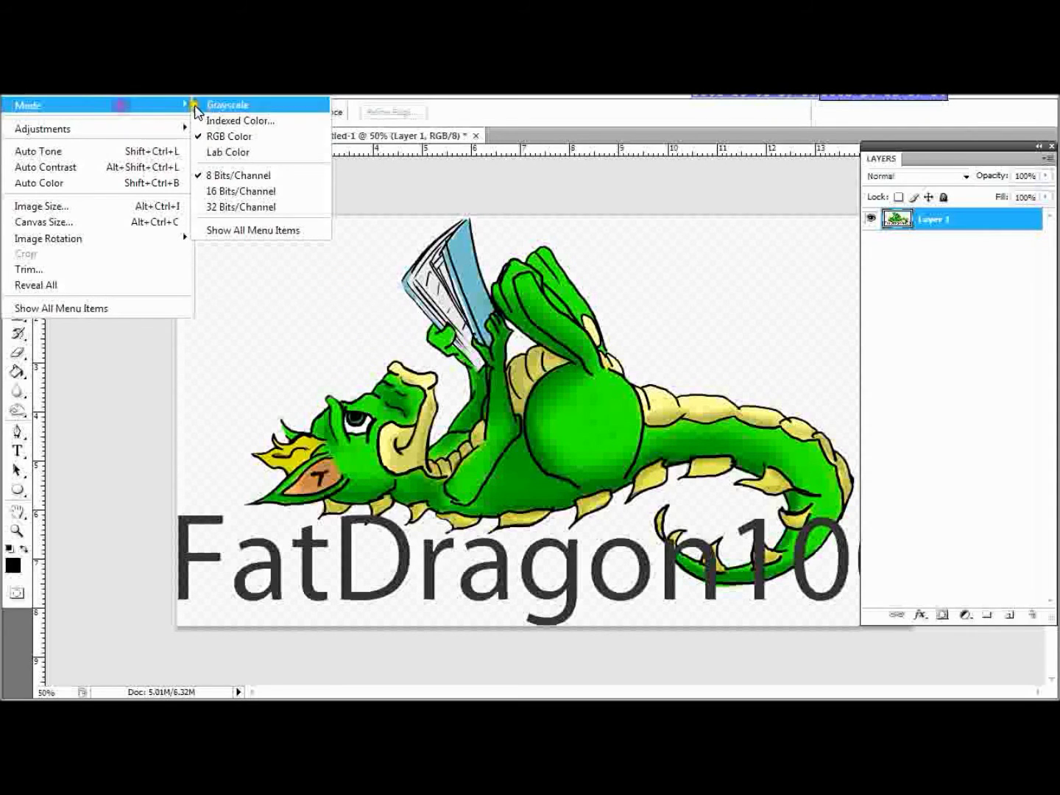
left_click(274, 109)
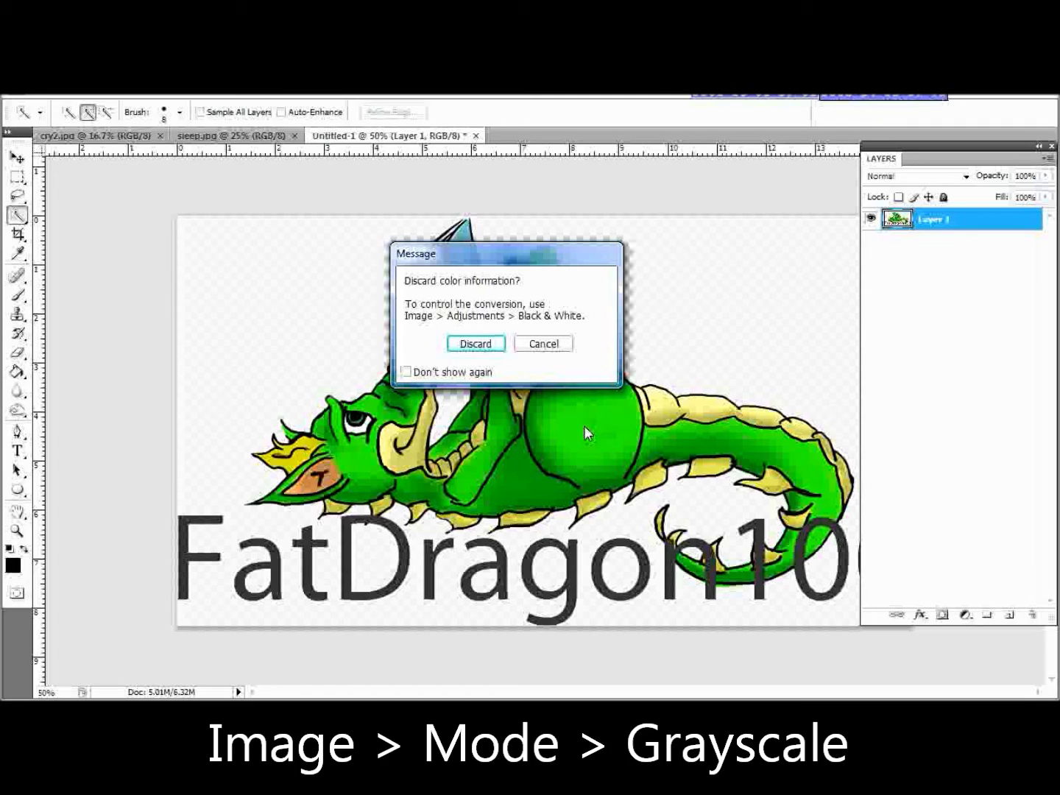
left_click(500, 343)
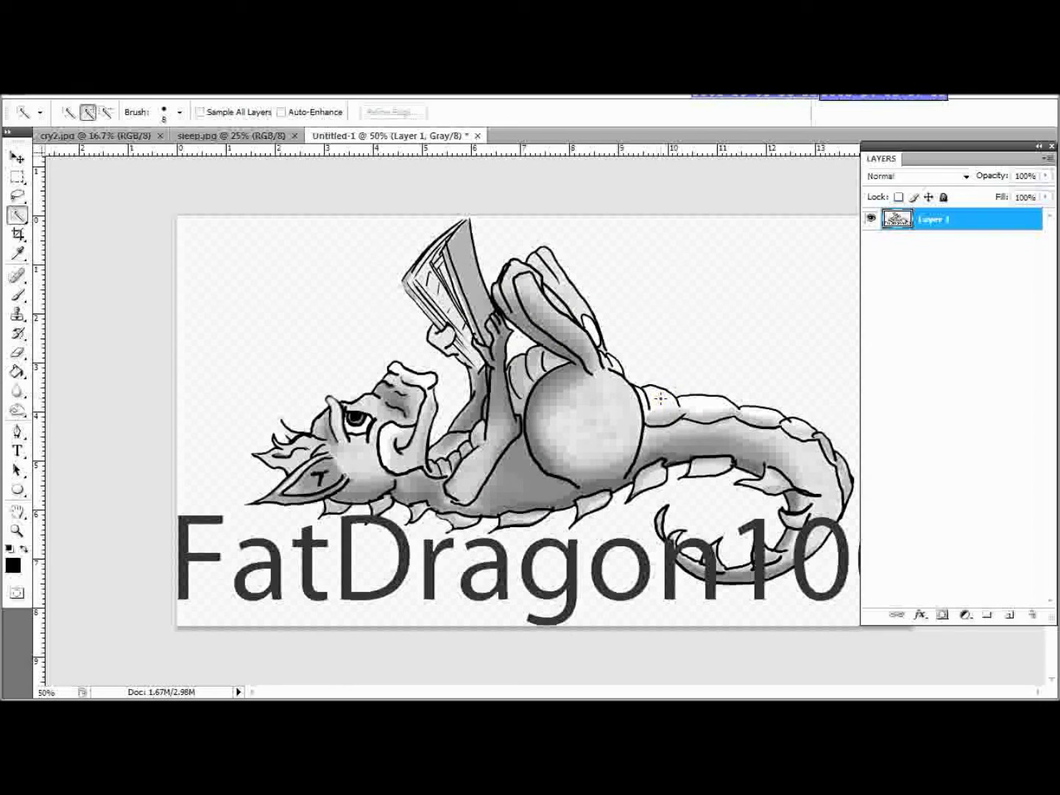
left_click(654, 411)
Step: Apply the Emboss filter to the dragon logo with Height 11 pixels and Amount 57%
left_click(81, 87)
mouse_move(168, 307)
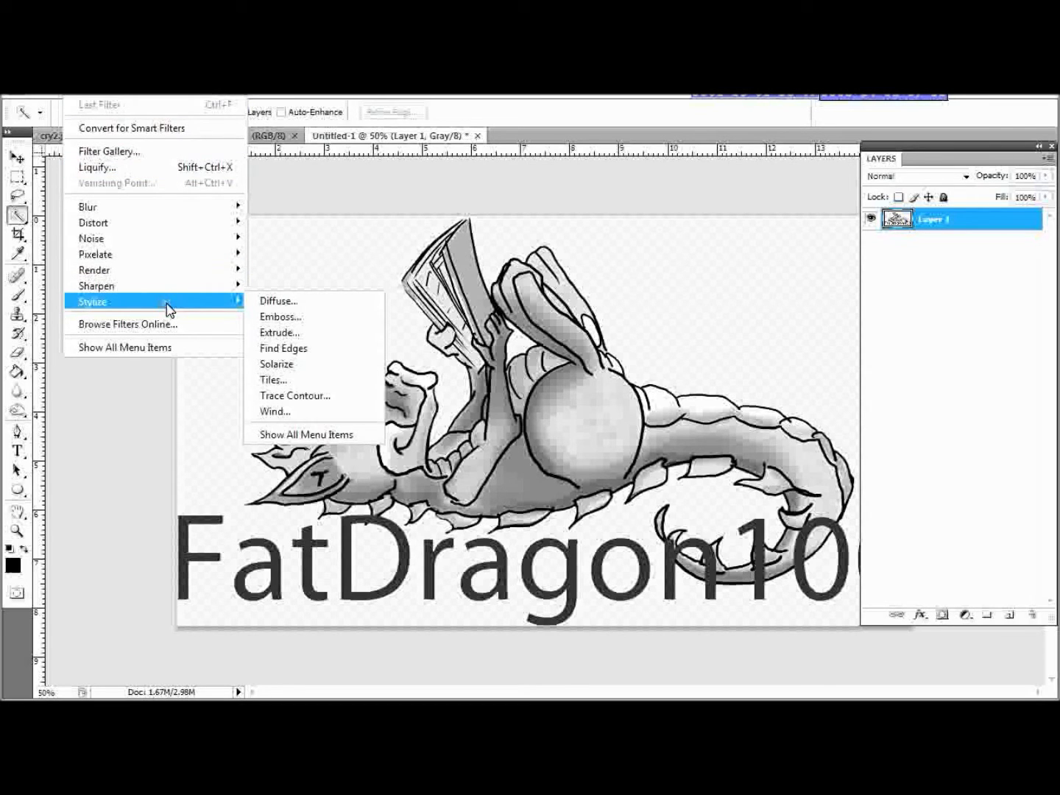
left_click(286, 322)
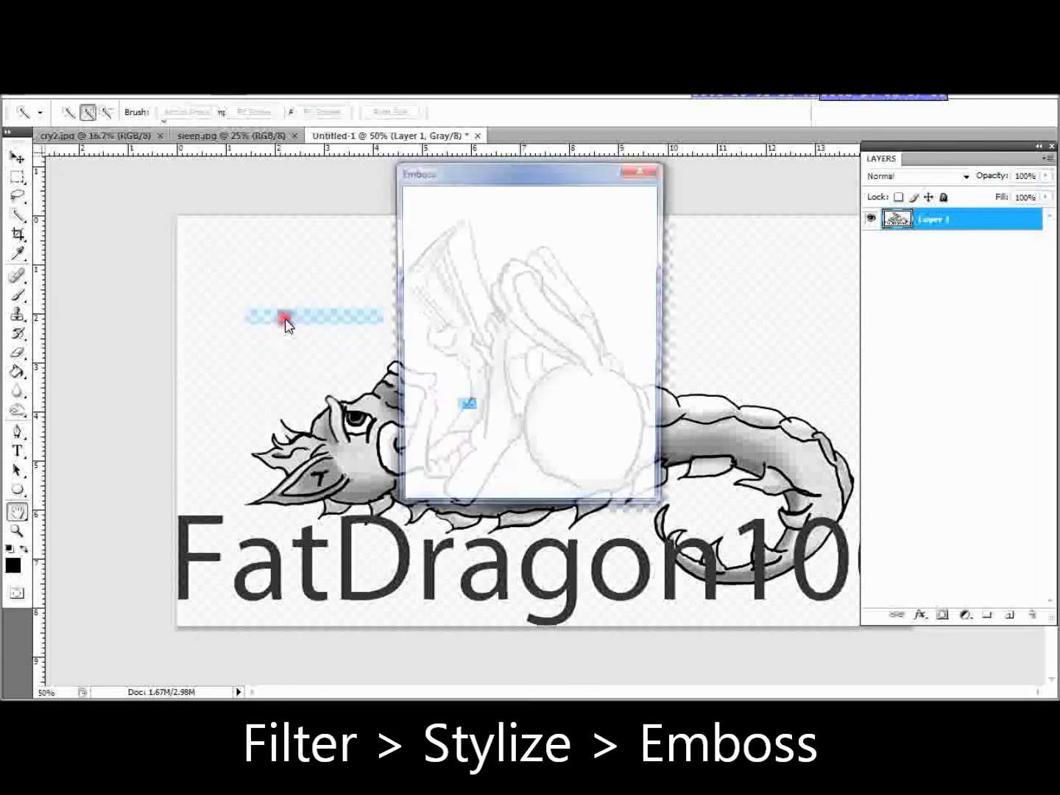
left_click_drag(525, 169, 844, 170)
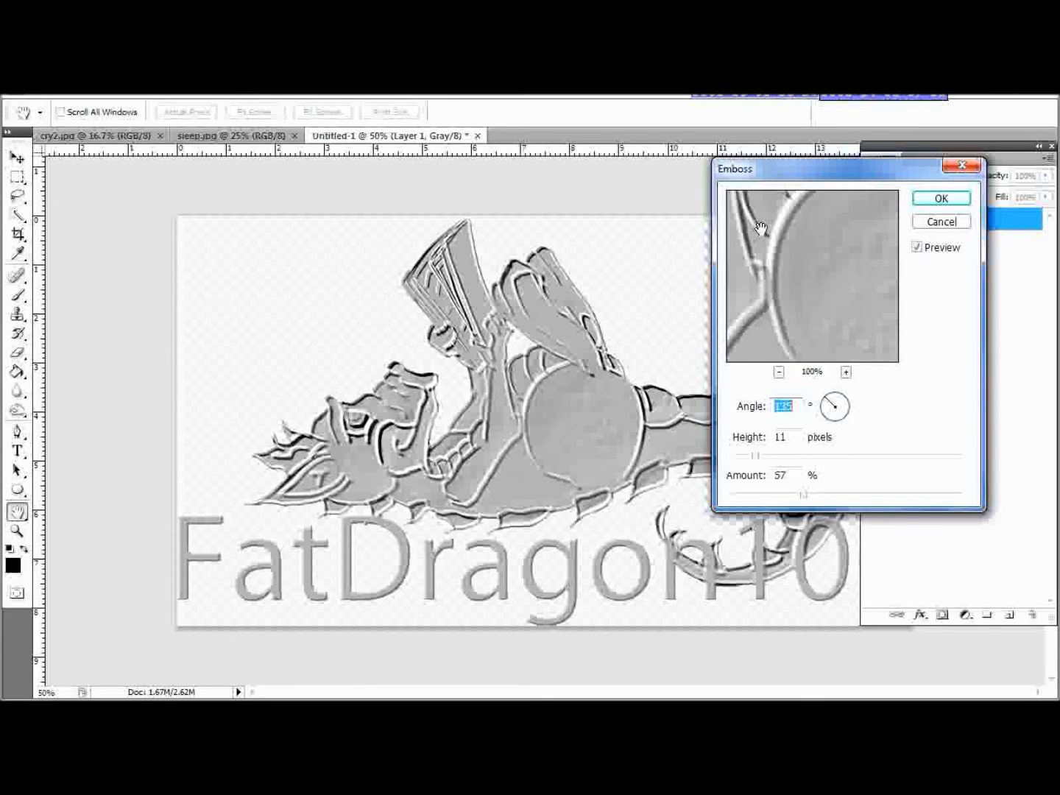
key("Return")
key("w")
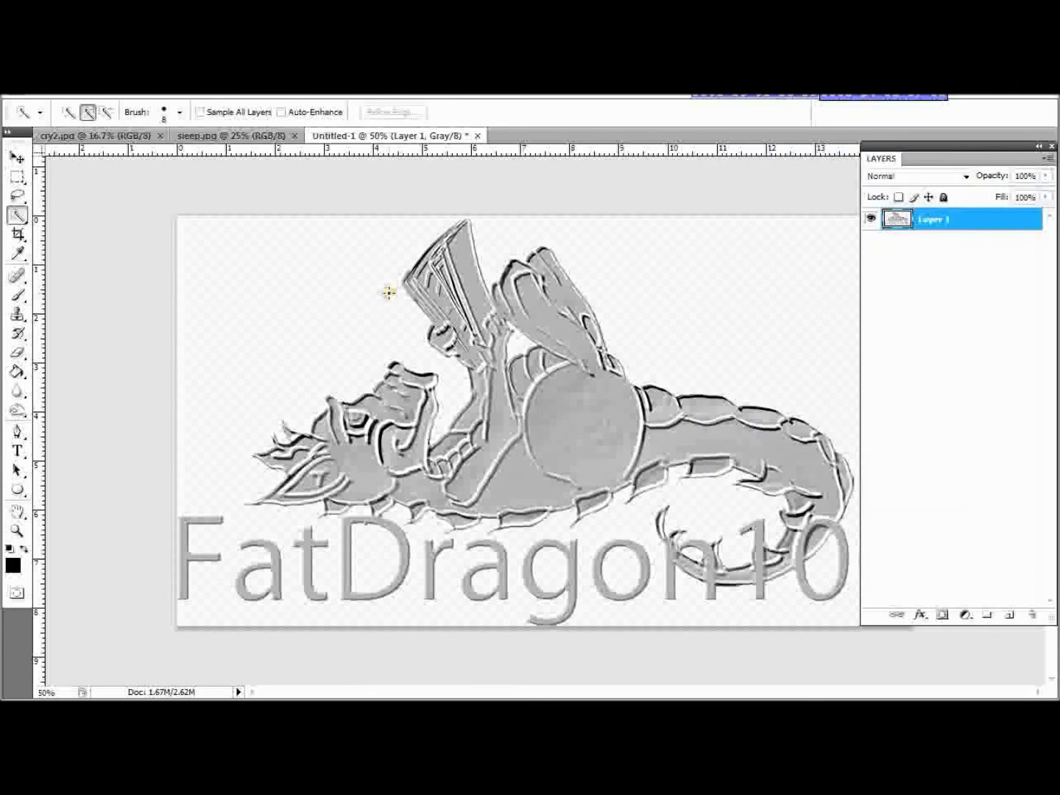
Step: Save the embossed watermark as a Photoshop PSD file with a name beginning 'dragonwa'
left_click(56, 94)
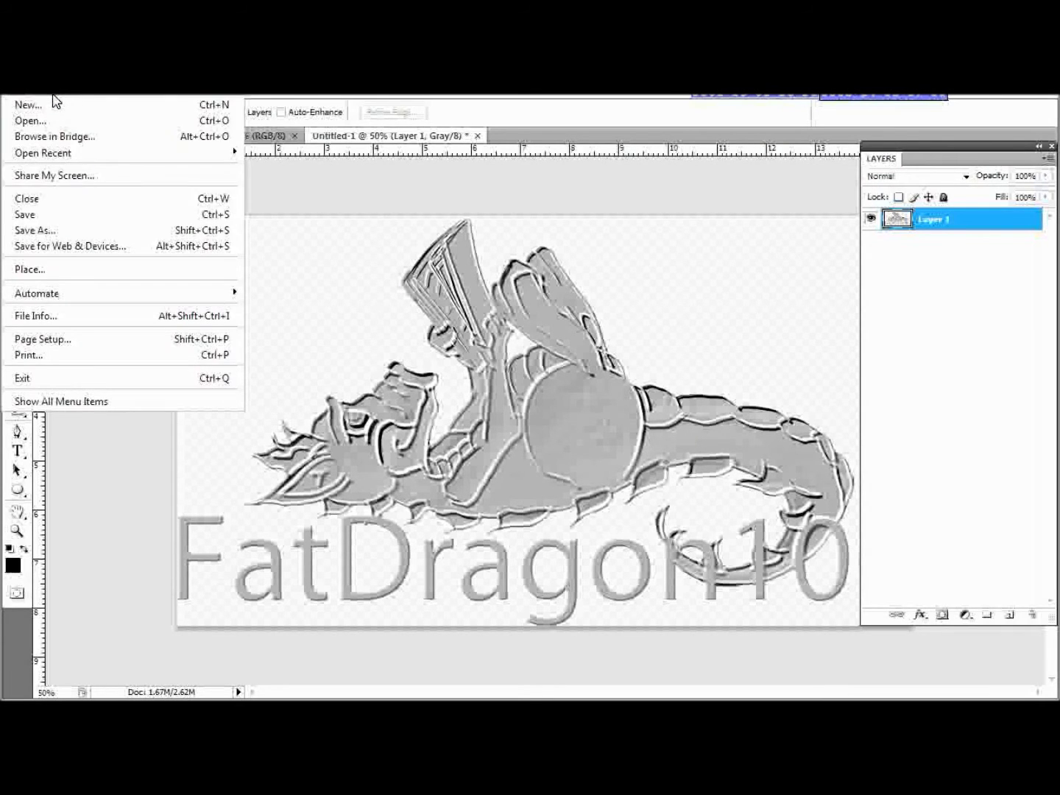
left_click(57, 213)
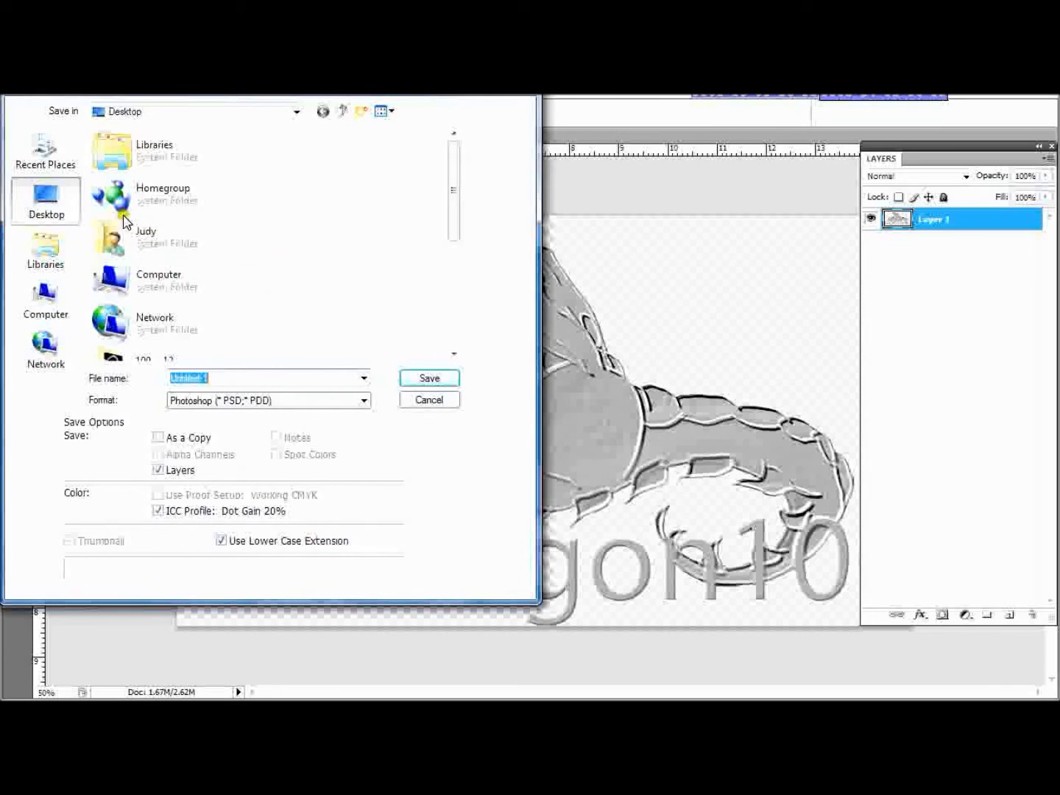
type("dragonwa")
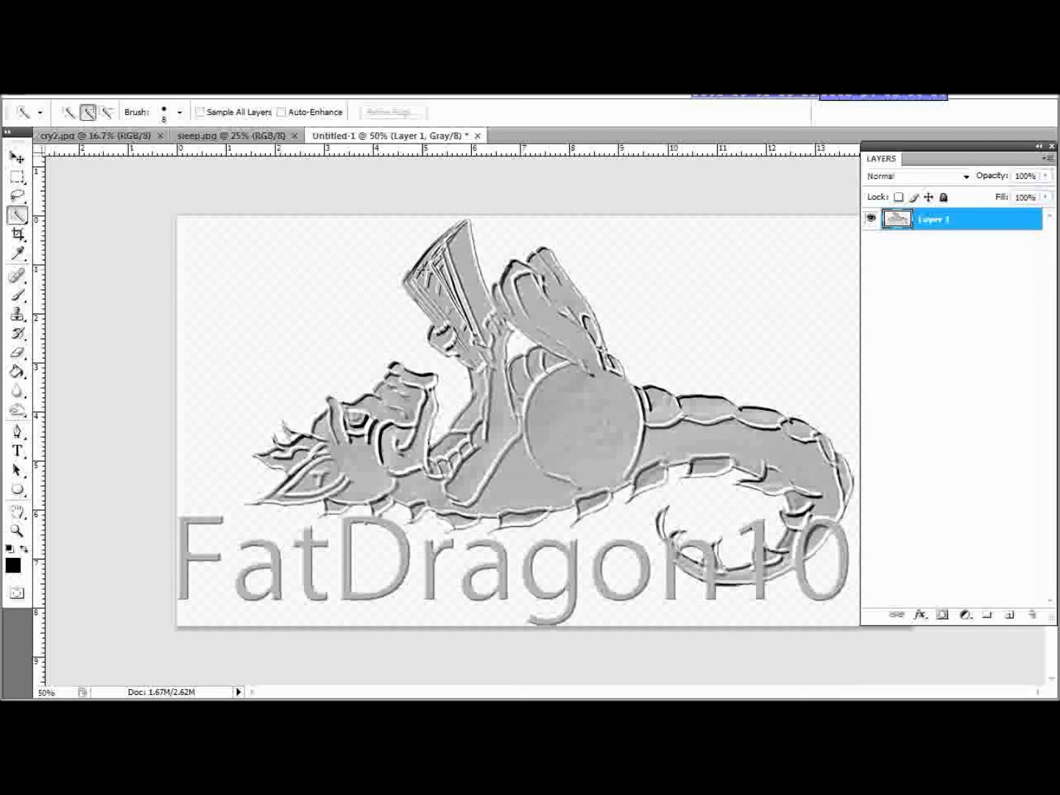
Step: Copy the whole watermark into sleep.jpg and drag it toward the bottom-left corner
key("ctrl+a")
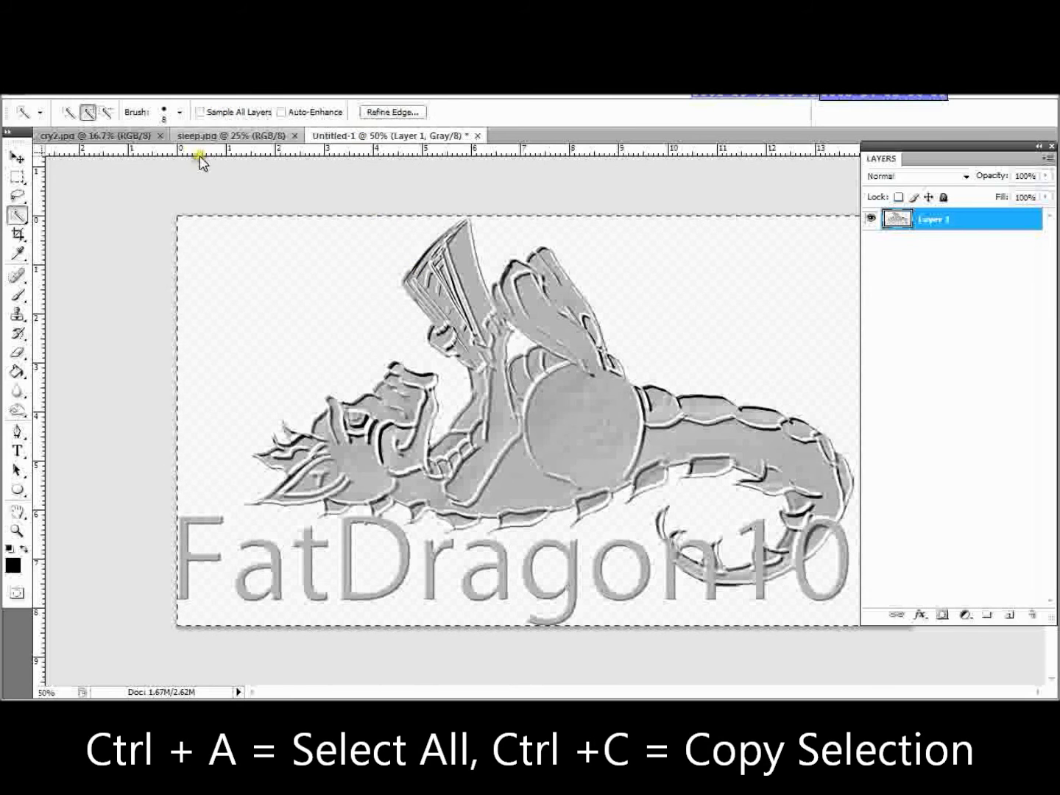
left_click(209, 136)
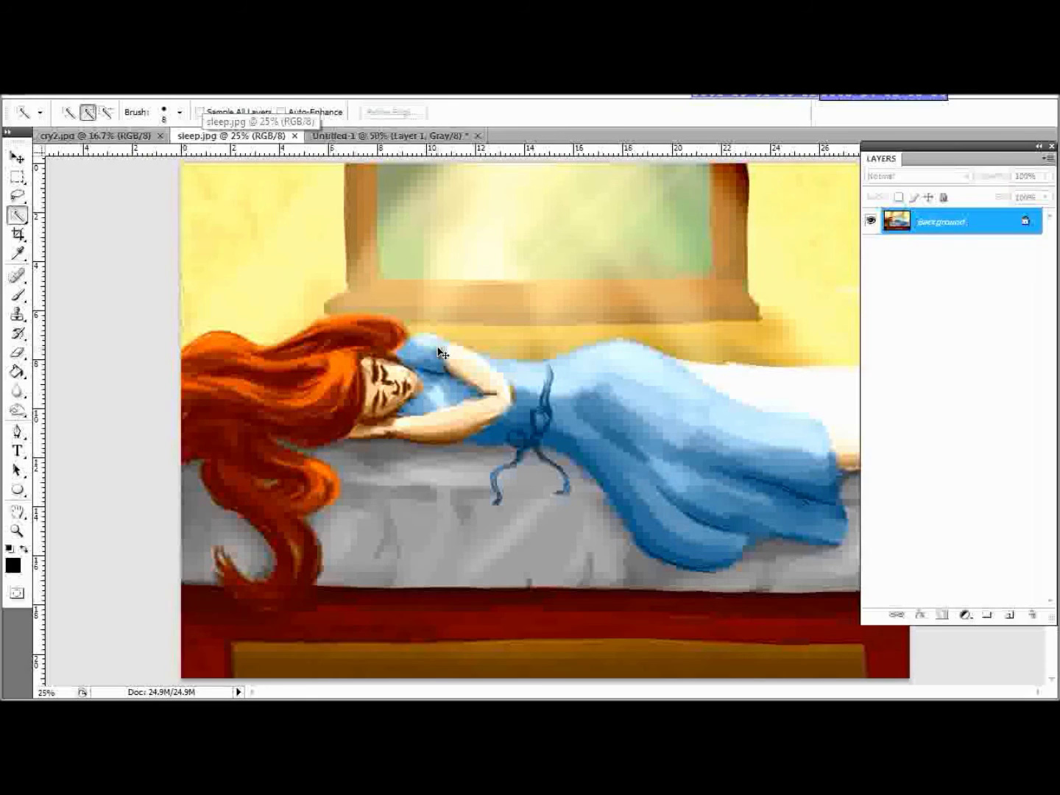
key("ctrl+v")
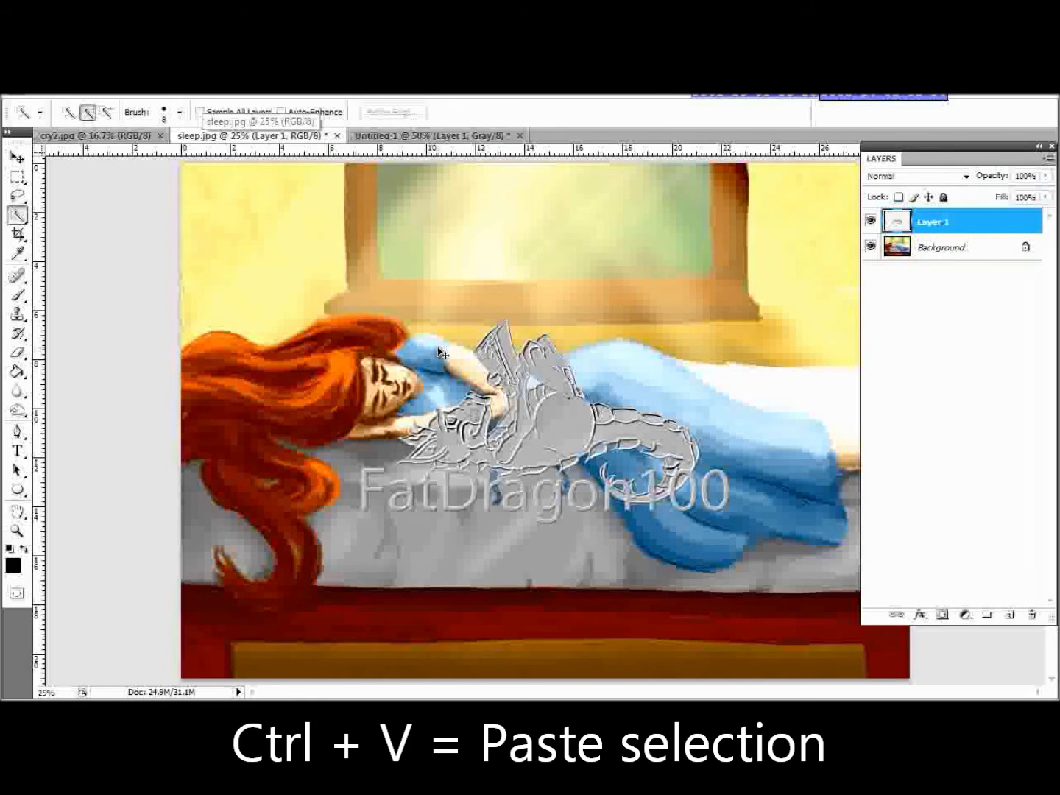
left_click(16, 158)
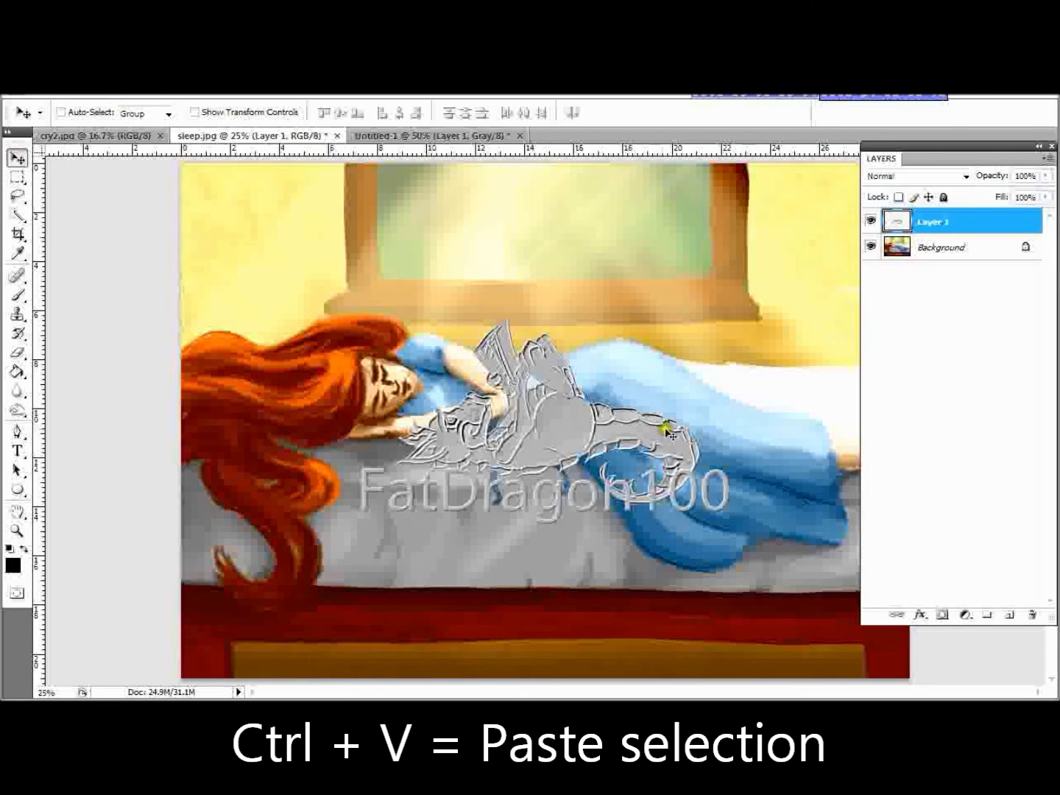
left_click_drag(598, 529, 479, 587)
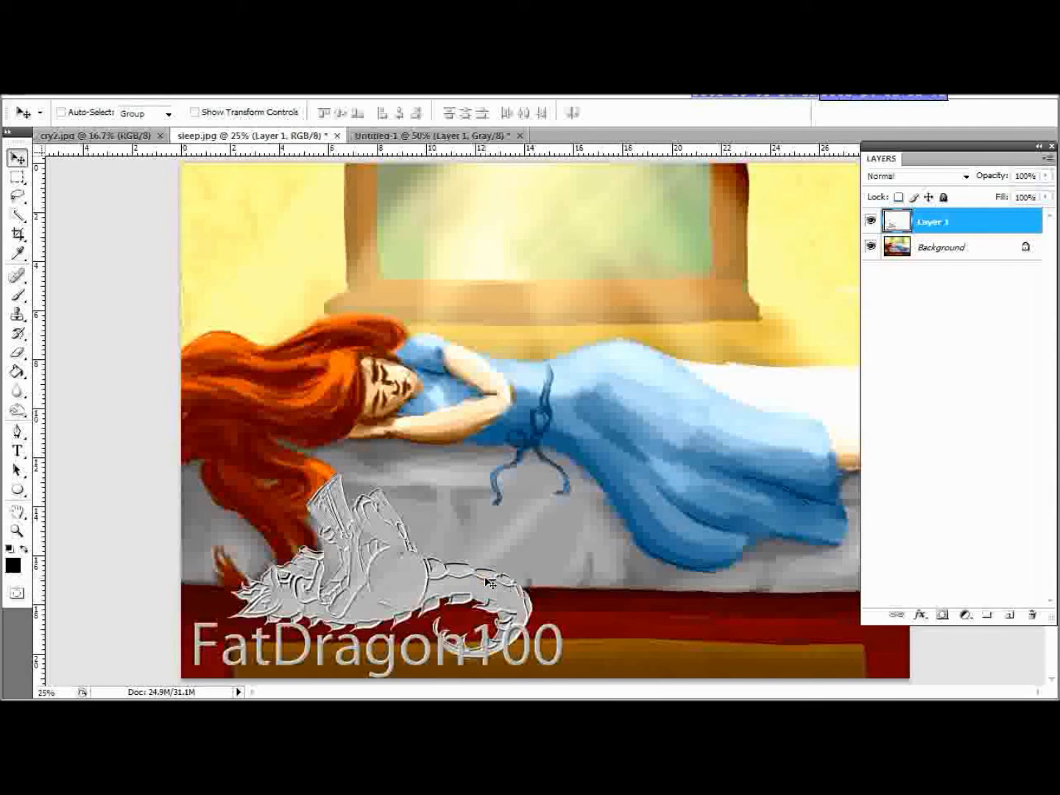
Step: Scale the pasted watermark proportionally to about 40.9% and commit the transform
key("ctrl+t")
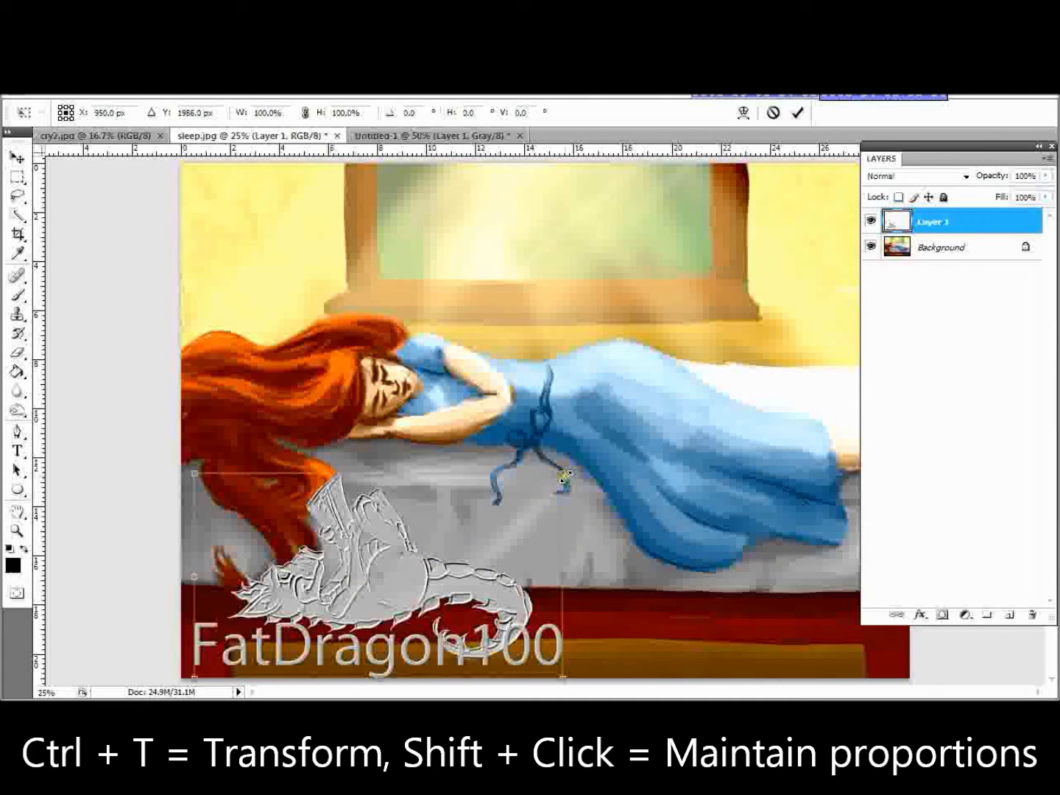
left_click_drag(563, 474, 378, 651)
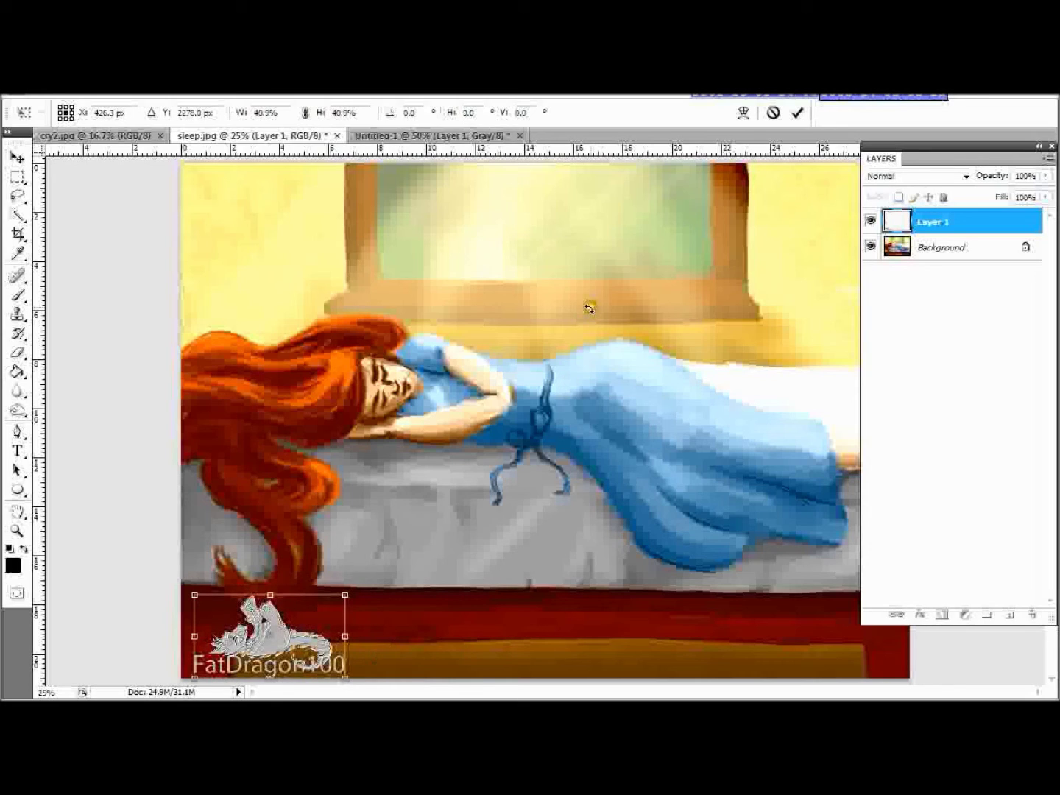
left_click(797, 112)
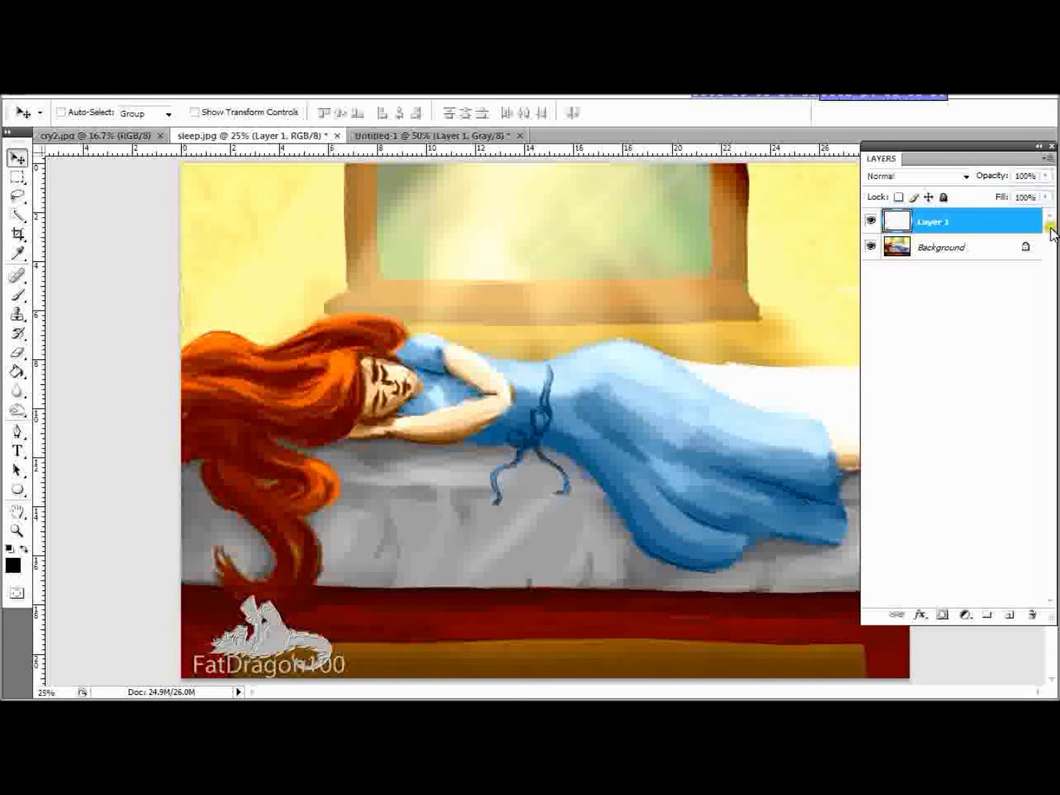
left_click(1042, 176)
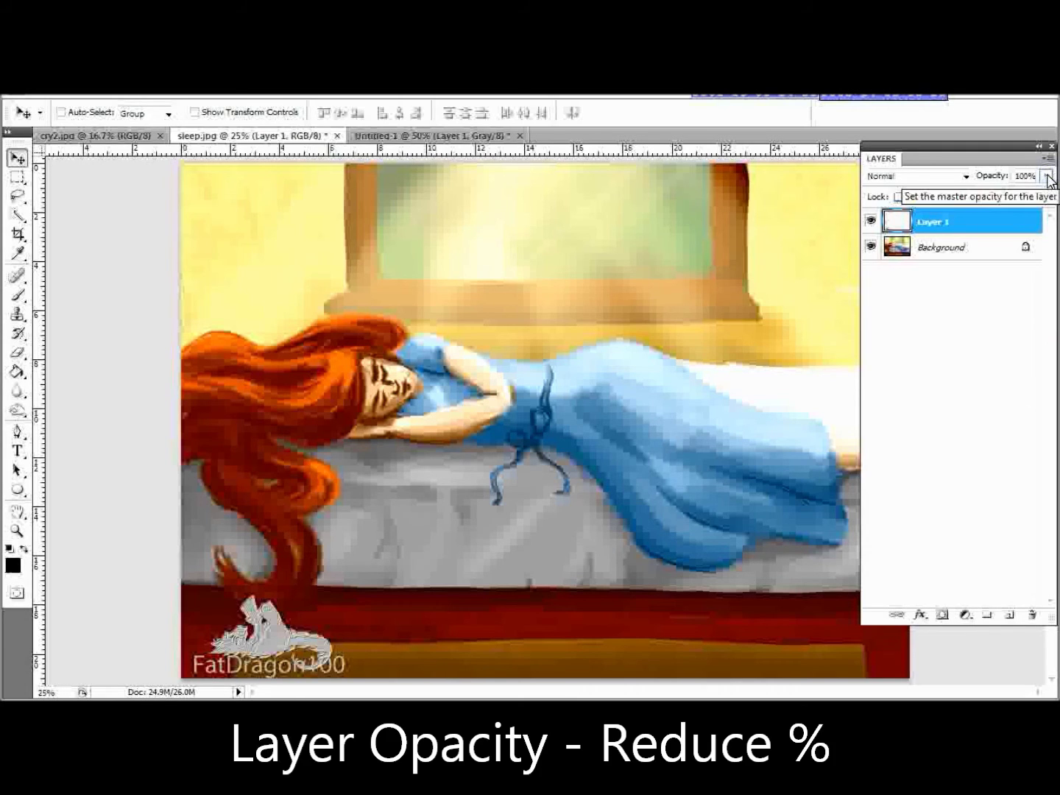
Step: Drag Layer 1's opacity down to 8%, briefly comparing against 81%, so the FatDragon100 watermark barely shows
left_click(1046, 176)
left_click(972, 193)
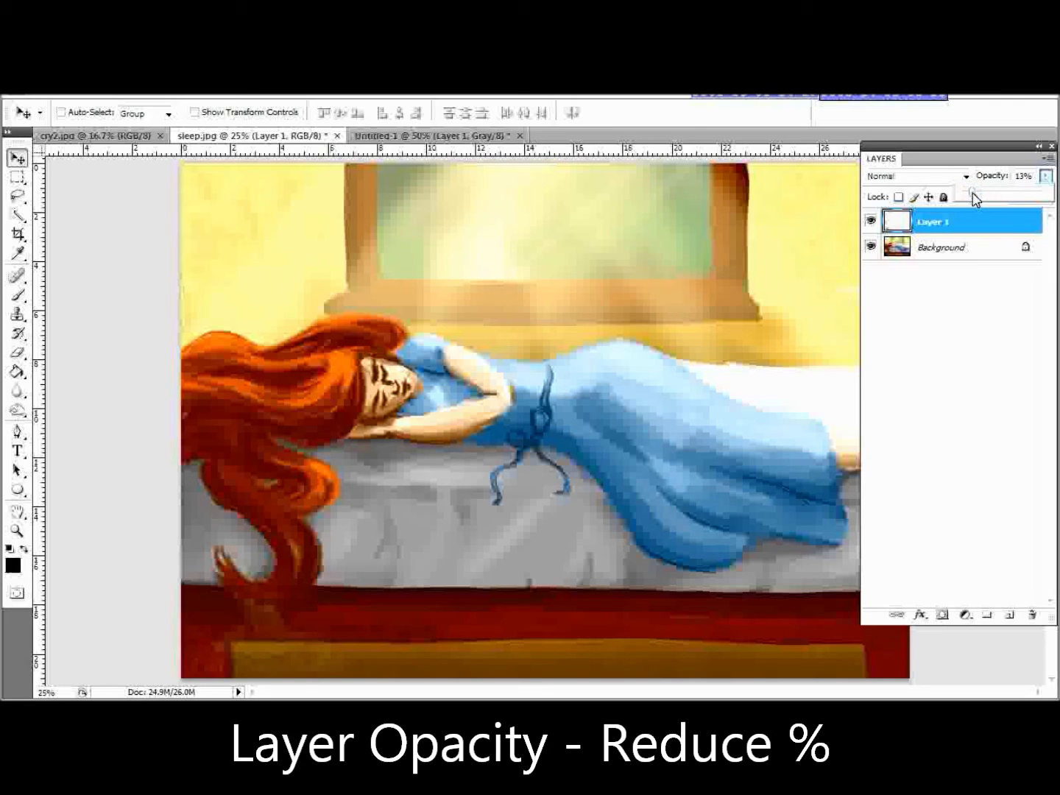
left_click_drag(972, 193, 971, 194)
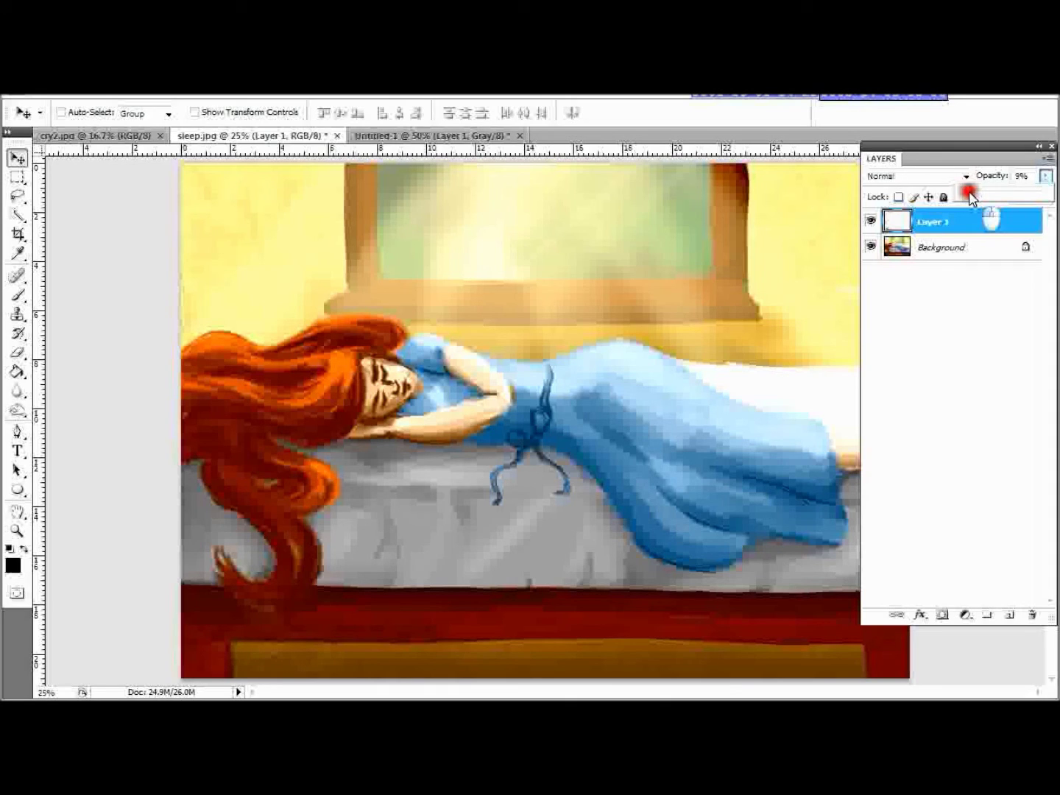
left_click(1025, 192)
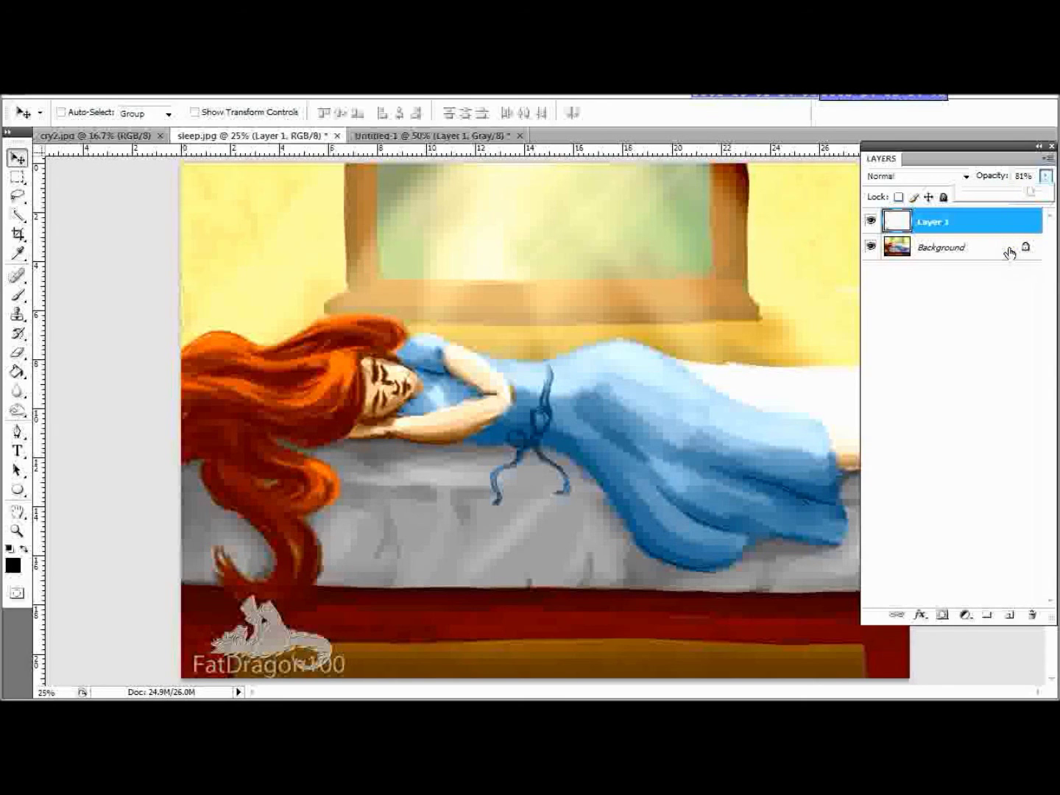
left_click(1003, 252)
left_click_drag(970, 195, 969, 196)
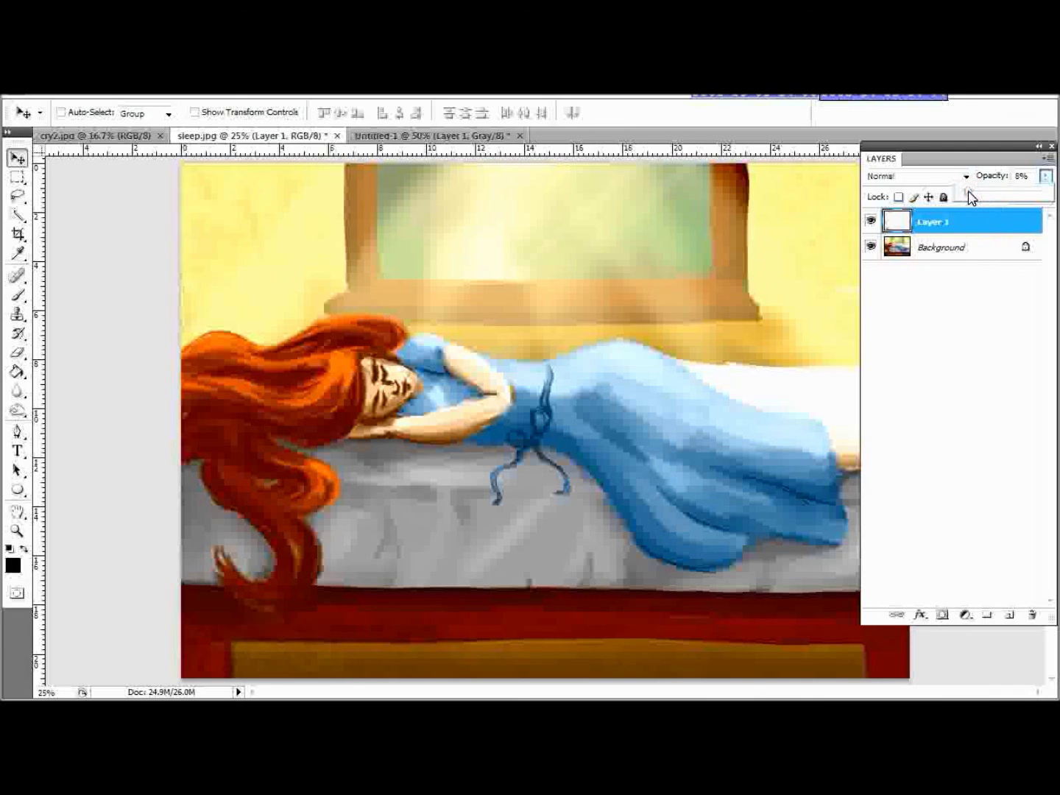
left_click(967, 194)
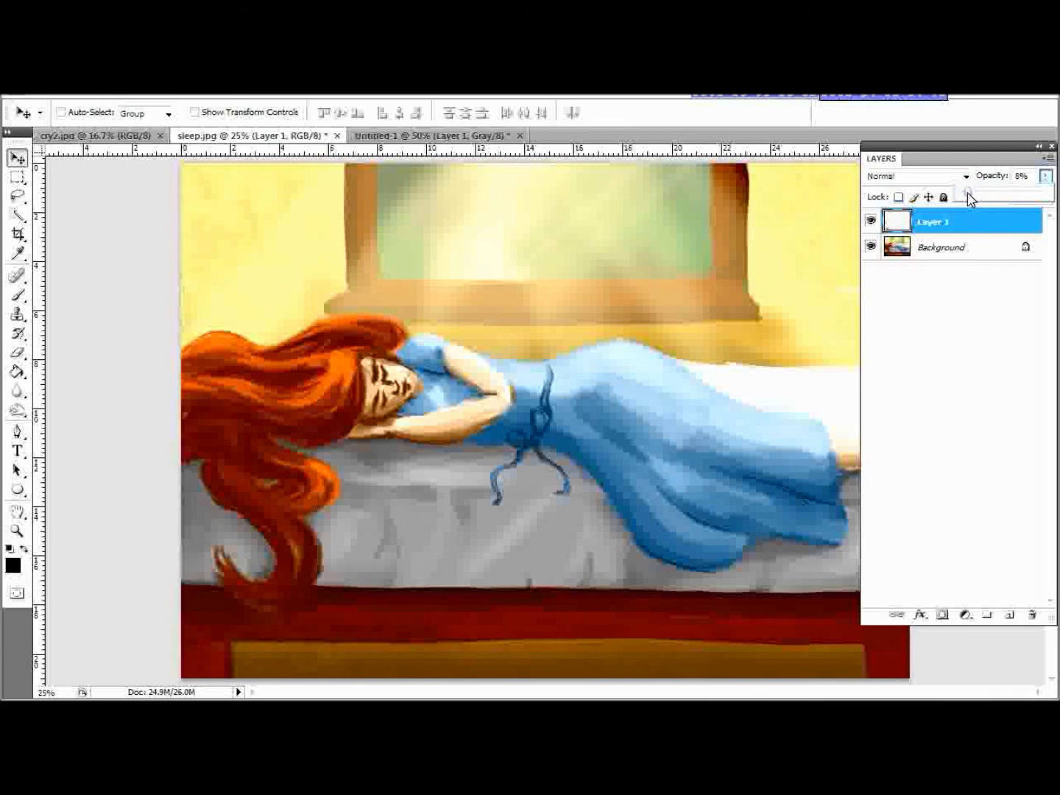